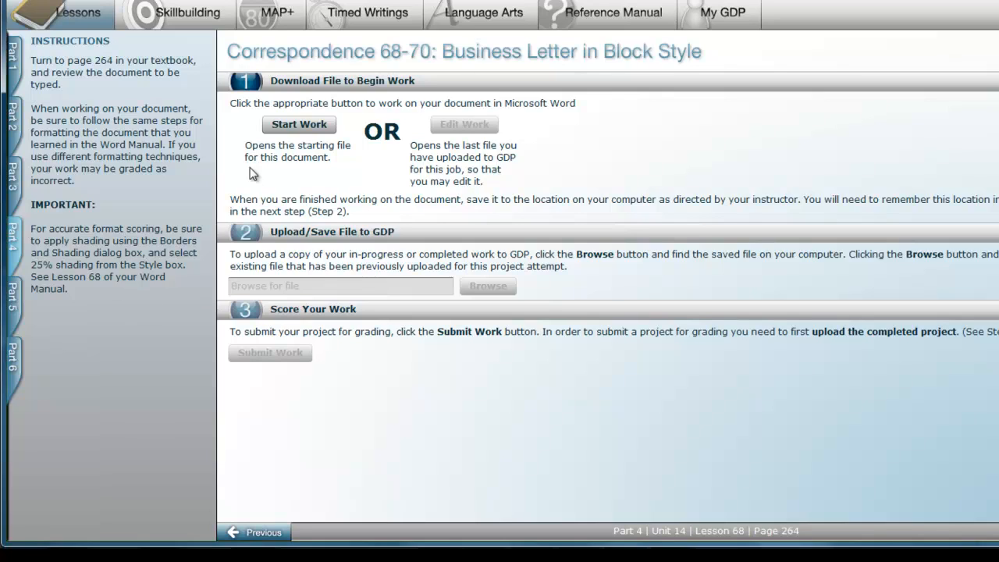
Open the starting file for the Correspondence 68-70 business letter in Word.
left_click(295, 128)
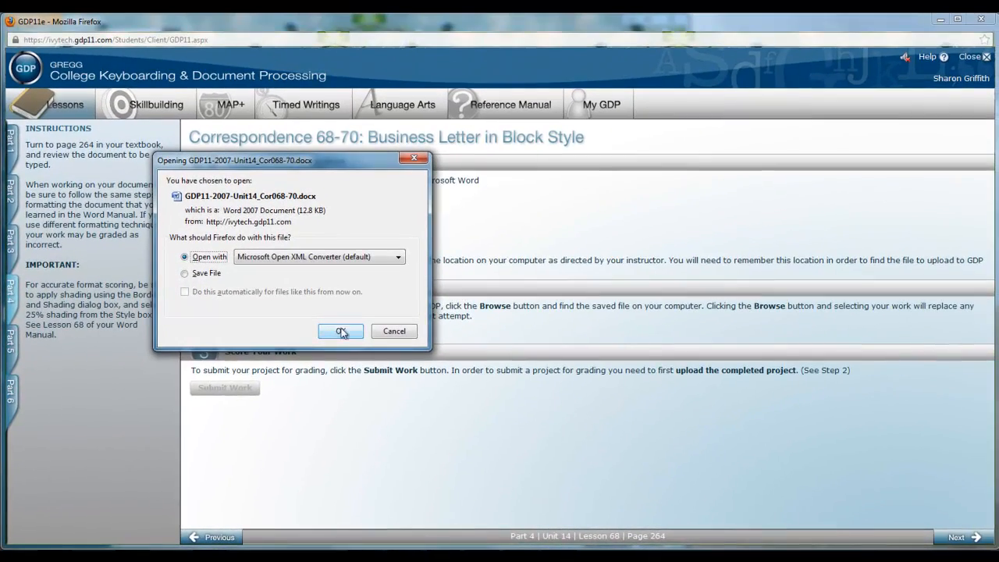
left_click(366, 313)
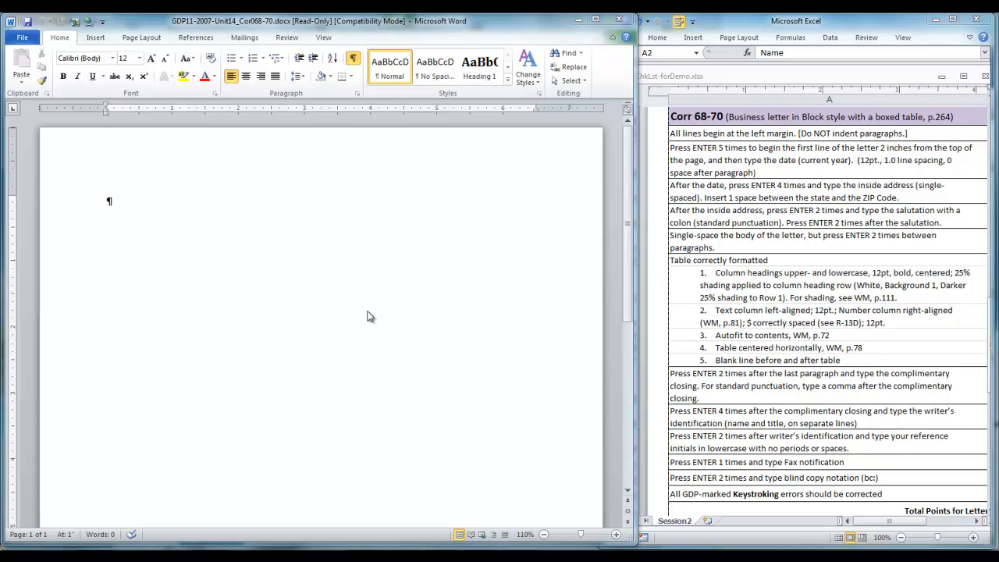
Add blank lines at the top of the document and type the date March 1, 2013.
left_click(109, 203)
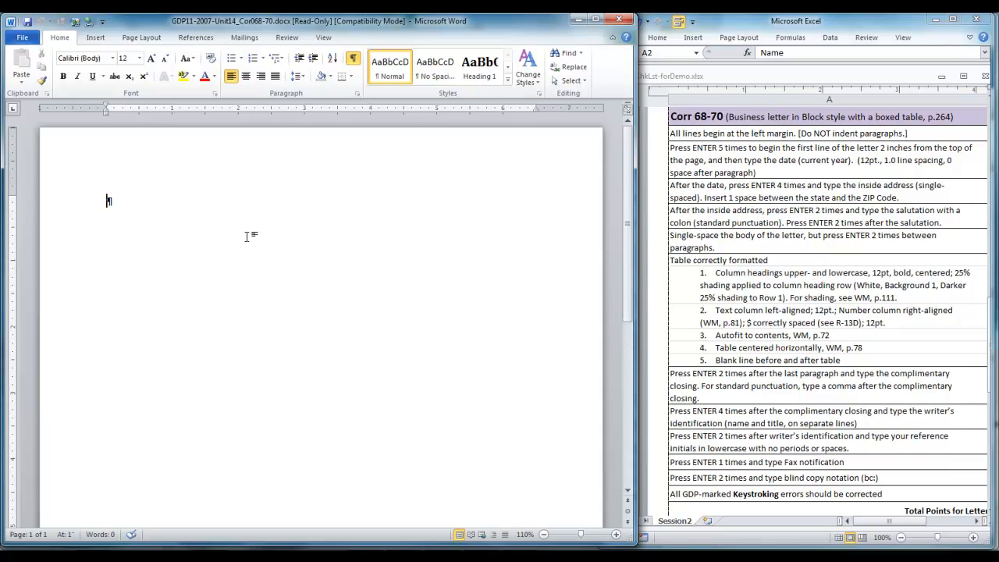
key("Return")
key("Return")
key("Return")
key("Return")
key("Return")
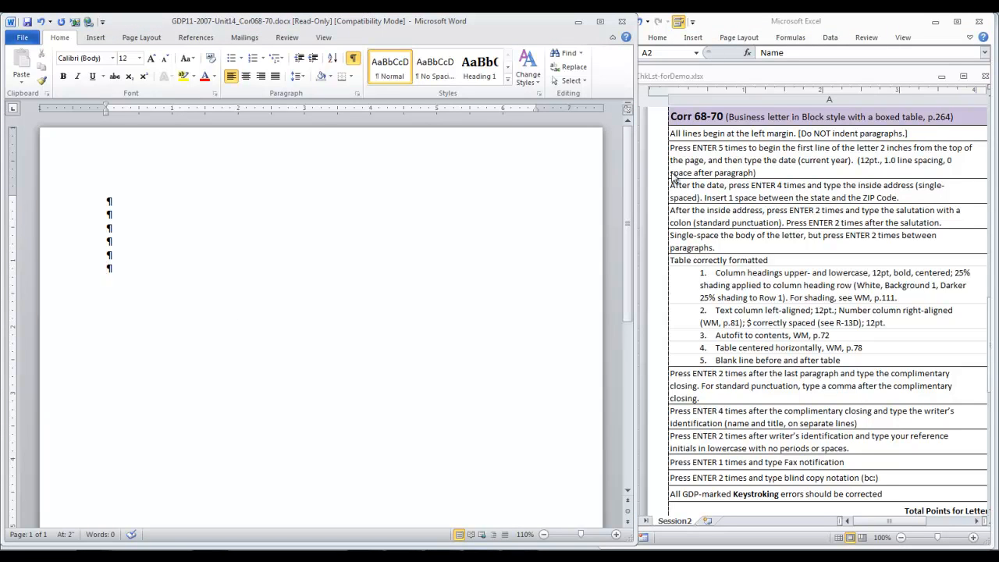
type("March 1, 2013")
After three blank lines, type the inside address: recipient's name, Austin communications, street address, and city, state and ZIP code.
key("Return")
key("Return")
key("Return")
key("Return")
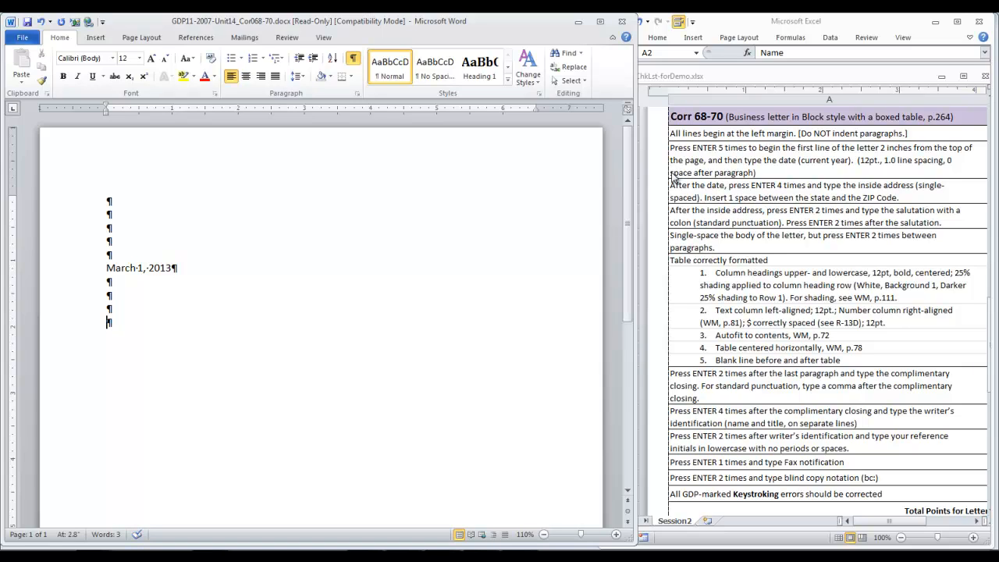
type("Ms. Ramona Gutierrez")
key("Return")
type("Austin communications")
key("Return")
type("5 gulf Street")
key("Return")
type("Concord, NH")
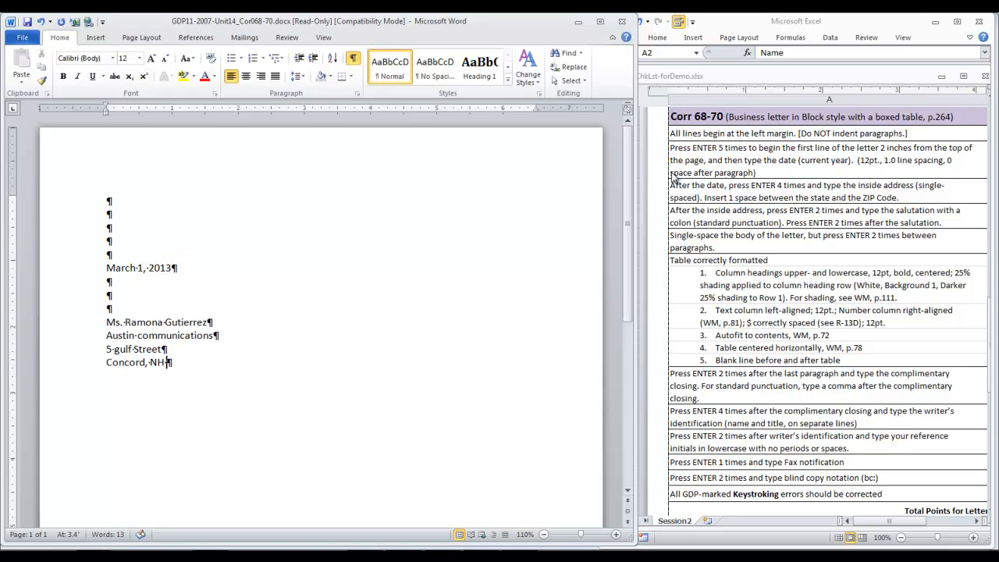
type(" 03301")
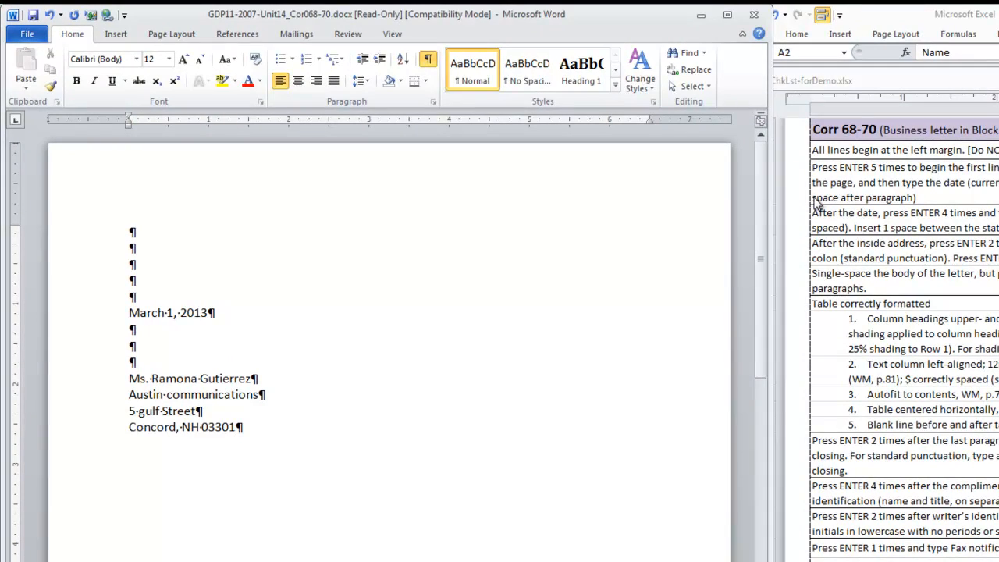
After a blank line, type the salutation to the recipient, ending with a colon.
key("Return")
key("Return")
type("Dear Ms. Gutierrez:")
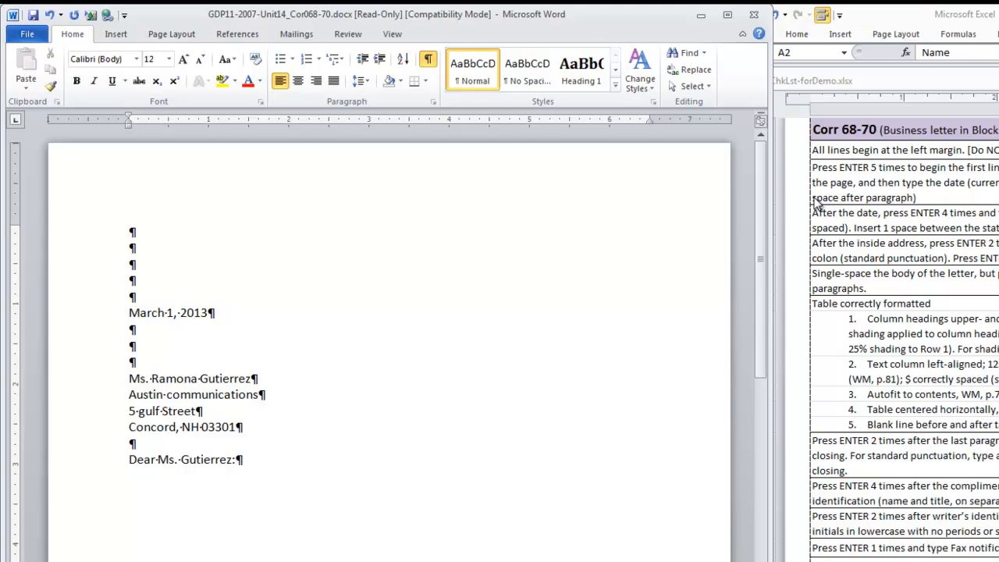
After a blank line, type the first body paragraph about designing a new corporate logo and stationery.
key("Return")
key("Return")
type("We are indeed interested in designing a new corporate logo and the corresponding stationery for your fine company. As I indicated in our recent telephone conversation, we have a design staff that has won many national awards fo letterhead form design.")
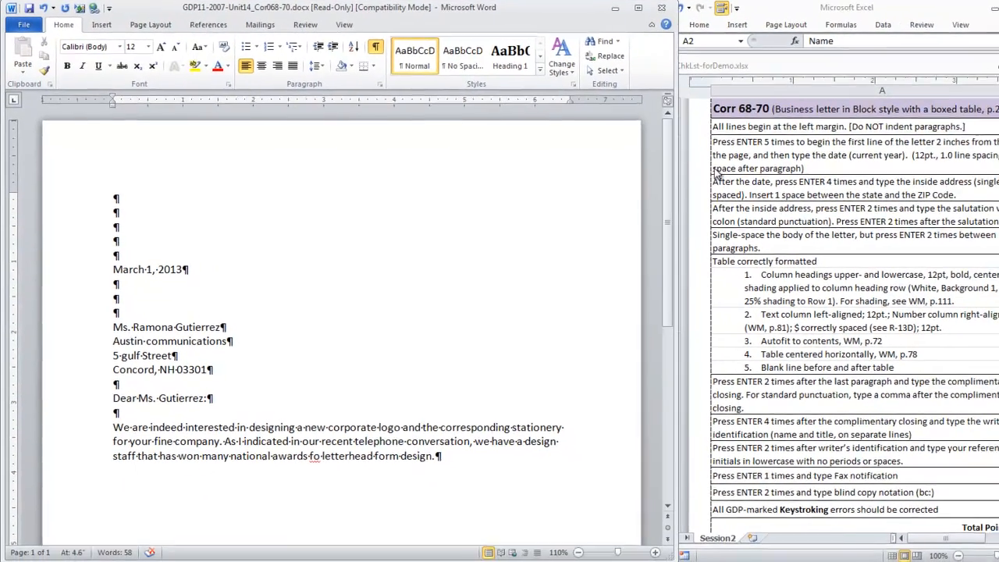
After a blank line, type the second paragraph introducing the modified price list, then add two blank lines.
key("Return")
key("Return")
type("Within a couple of weeks, we will submit several basic designs to you and your committee for consideration. Here is a modified price list for the printed stationery:")
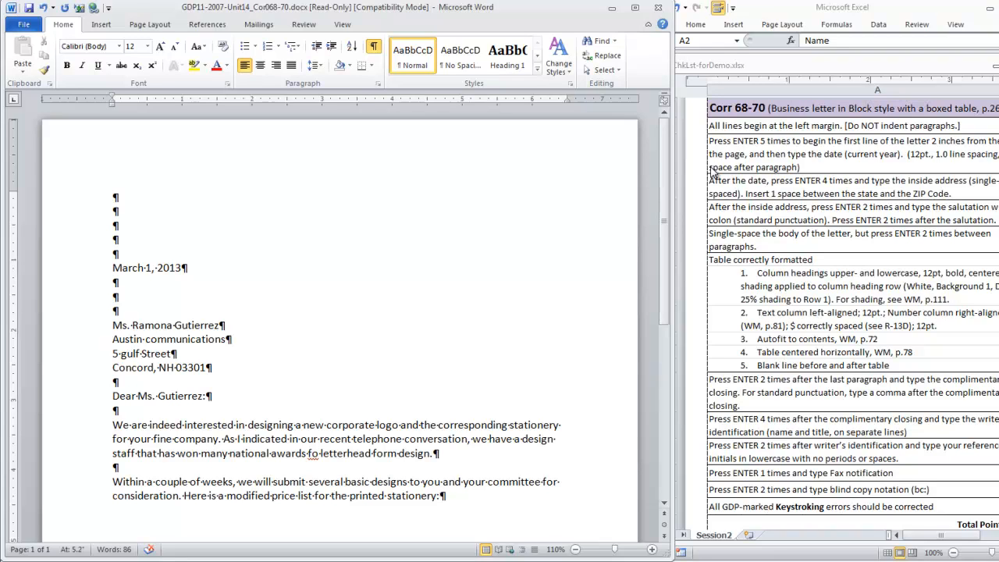
key("Return")
key("Return")
Correct the misspelled word "fo" to "of" in the first paragraph using the spelling suggestion.
scroll(190, 405, "down", 2)
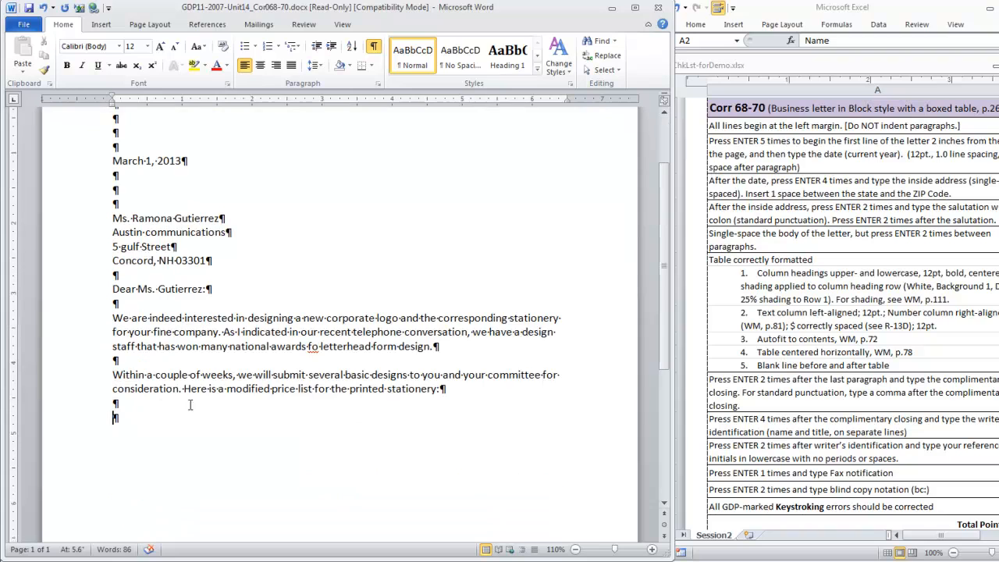
left_click(313, 350)
right_click(313, 349)
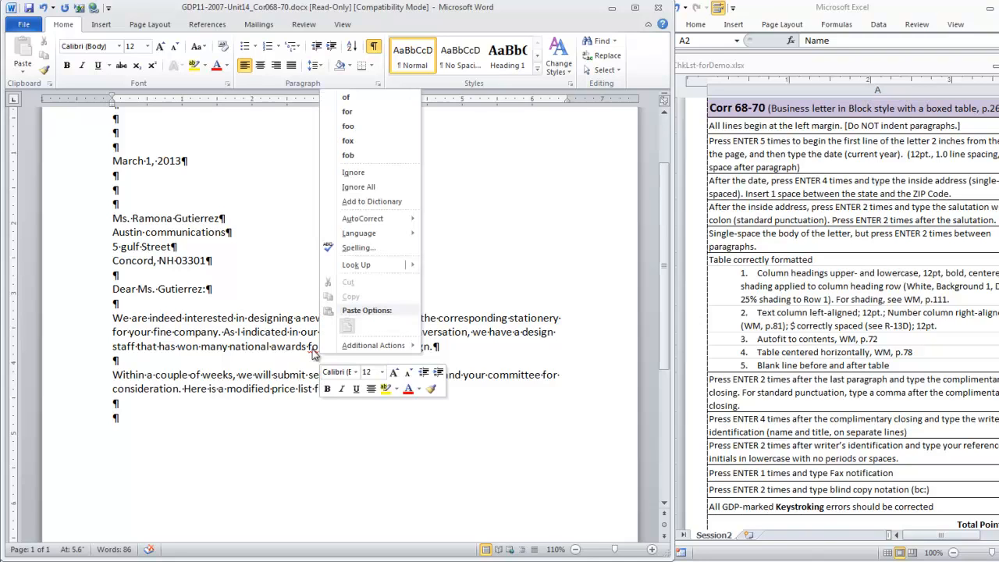
left_click(351, 102)
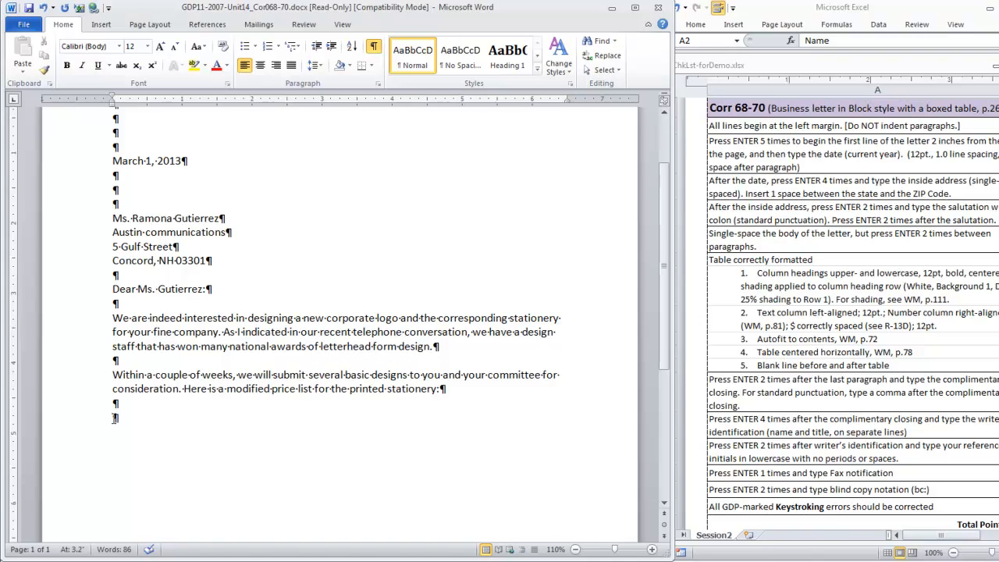
Insert a 2-column by 5-row table on the last blank line below the second paragraph.
left_click(115, 417)
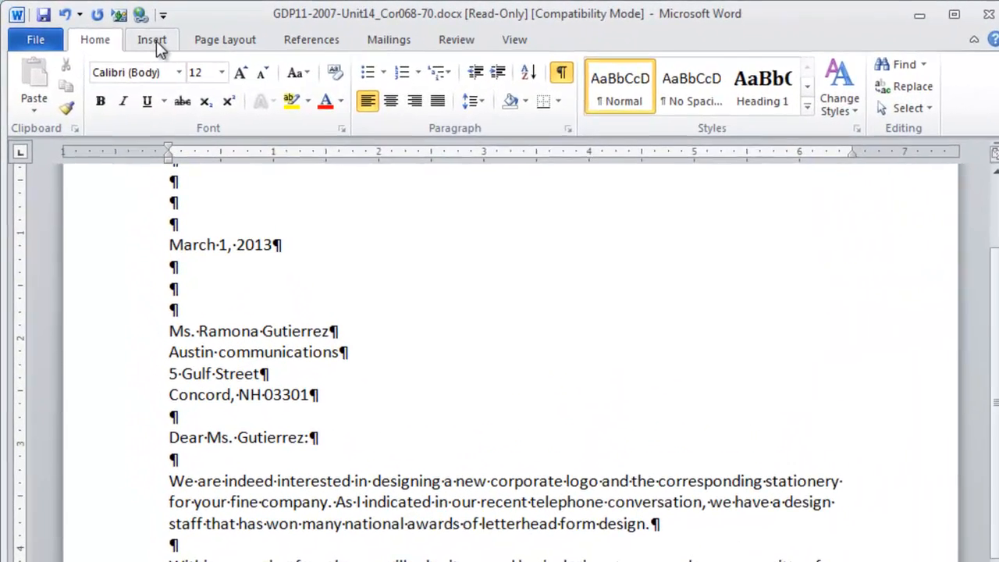
left_click(156, 45)
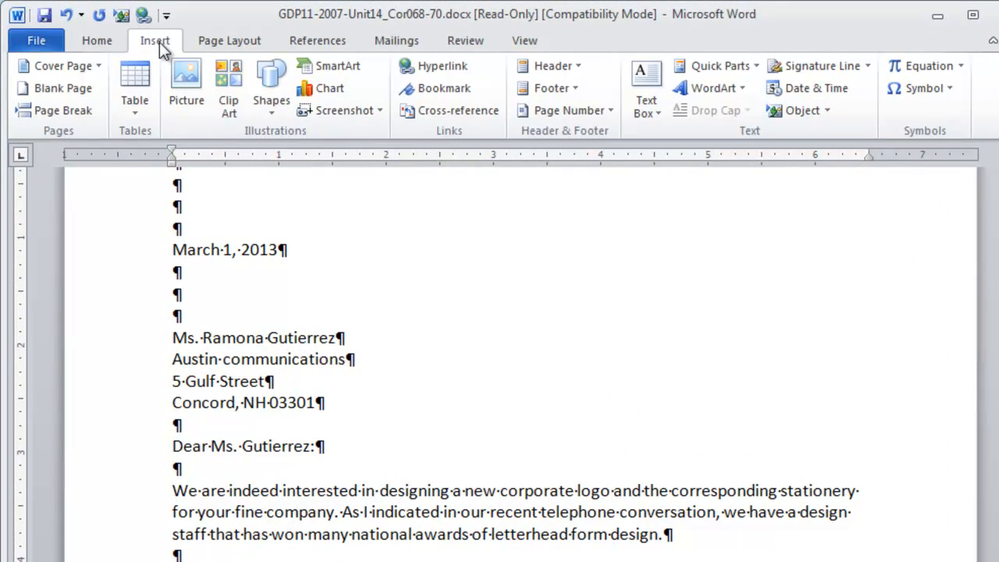
left_click(138, 112)
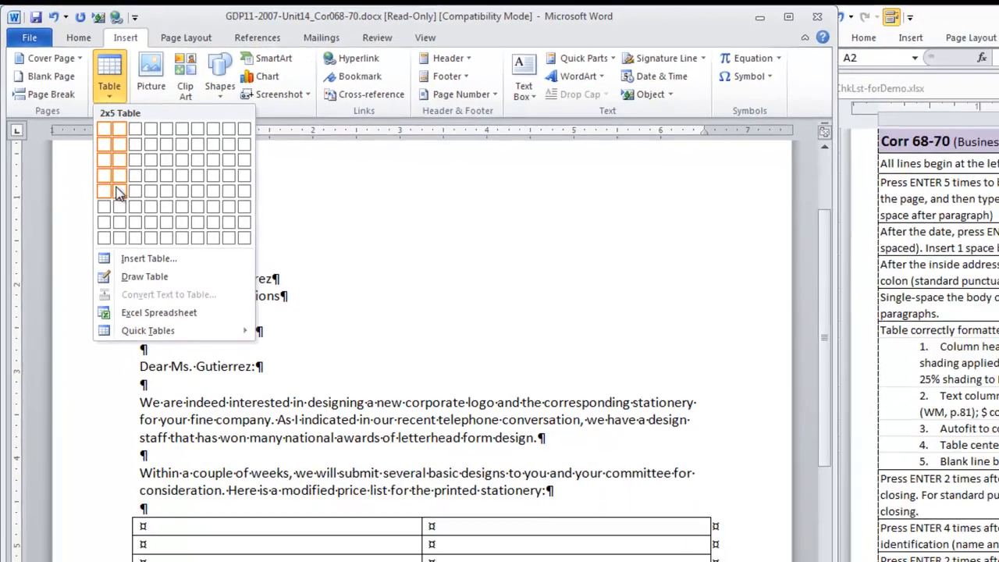
left_click(145, 228)
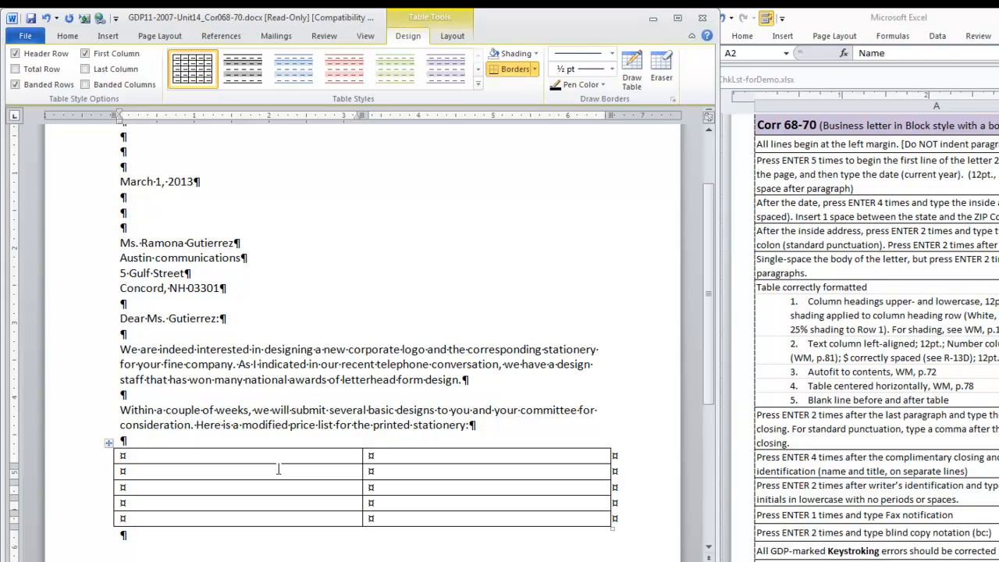
Enter the table column headings Stationery and Cost.
type("Stationery")
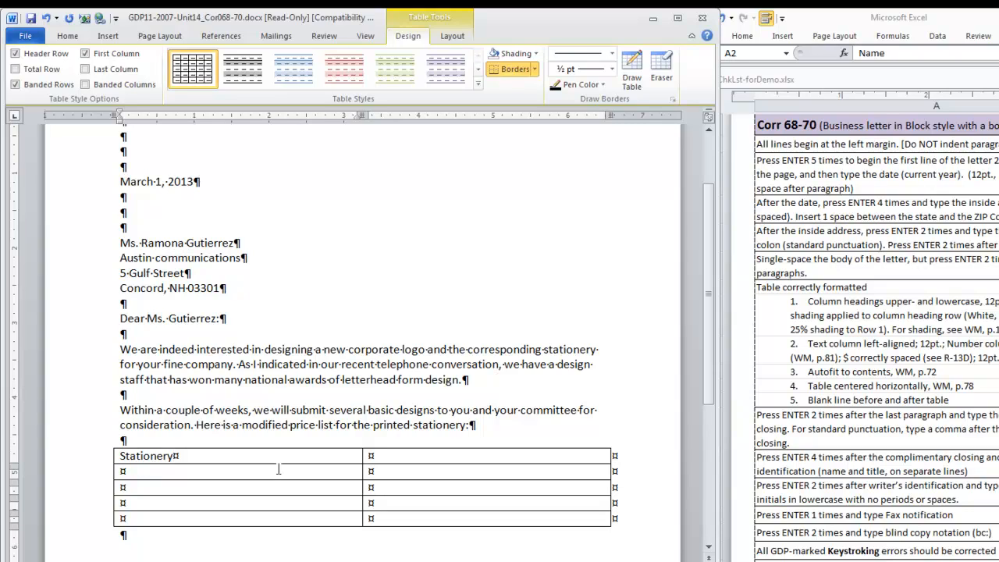
key("Tab")
type("Cost")
Fill the next row with Letterhead (500 sheets) and $ 80.00.
key("Tab")
type("Letterhead (")
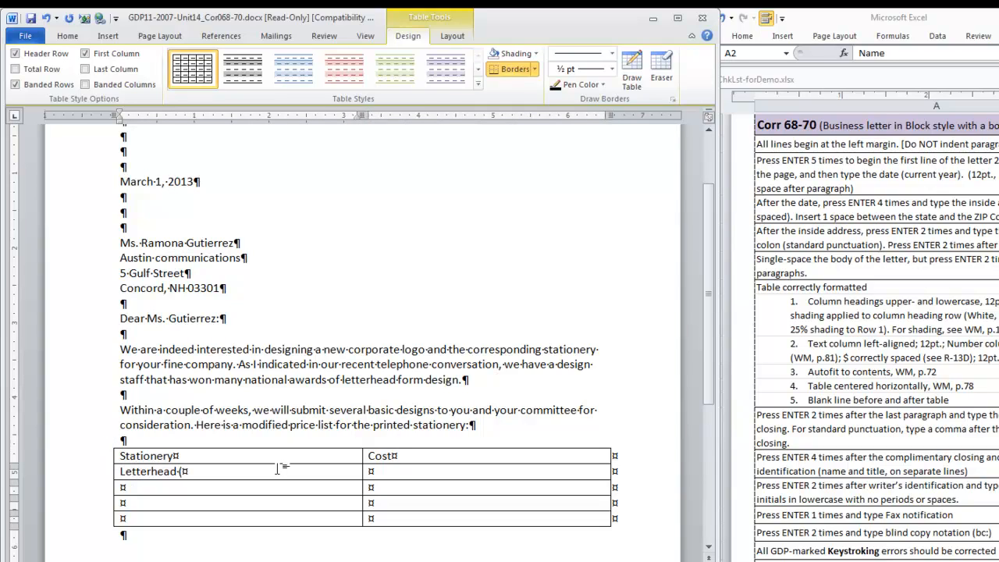
type("500 sheets)")
key("Tab")
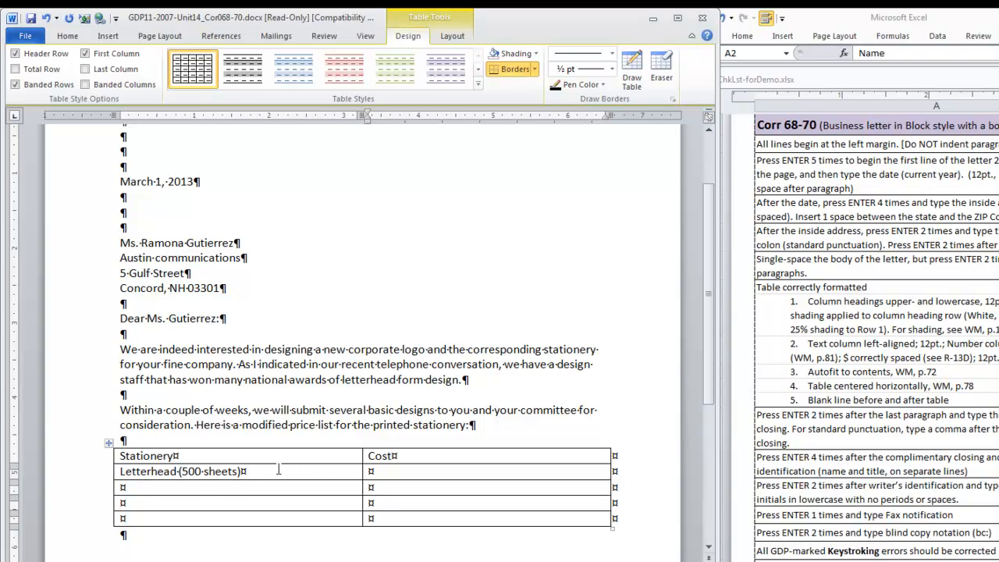
type("$")
type("80")
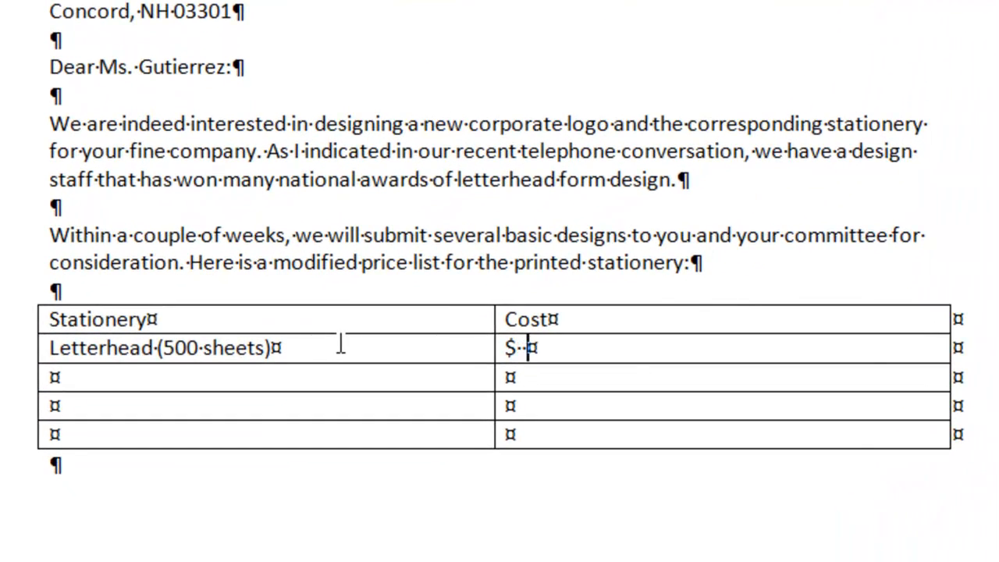
type(".00")
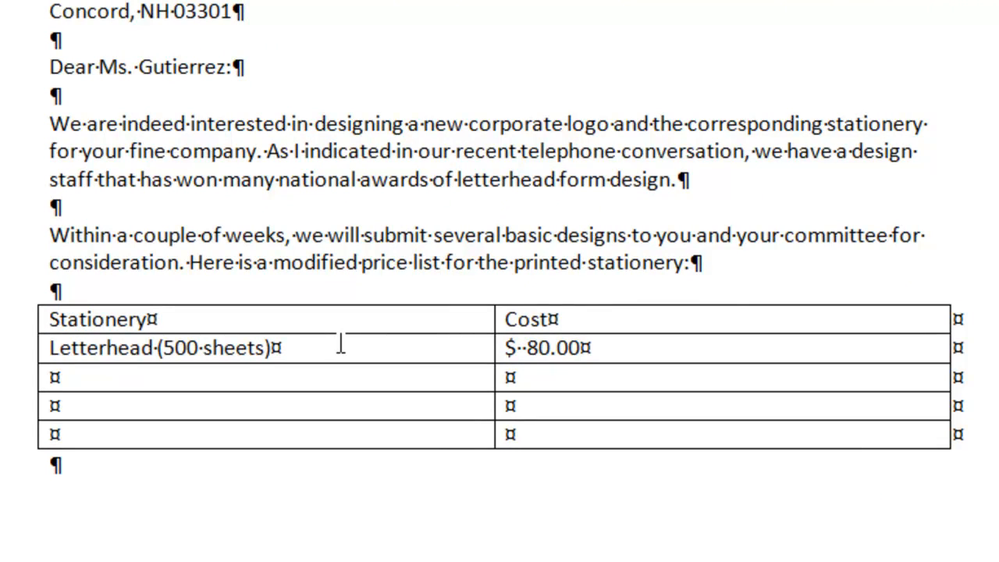
Fill the next row with Business cards (1,000 cards) and 39.50.
key("Tab")
type("Business cards (1,000 cards)")
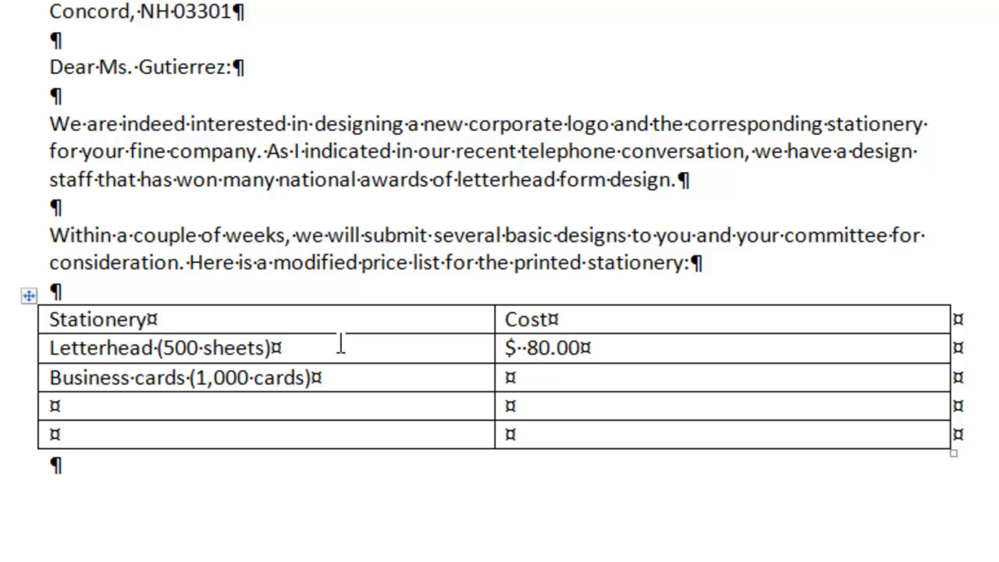
key("Tab")
type("39.50")
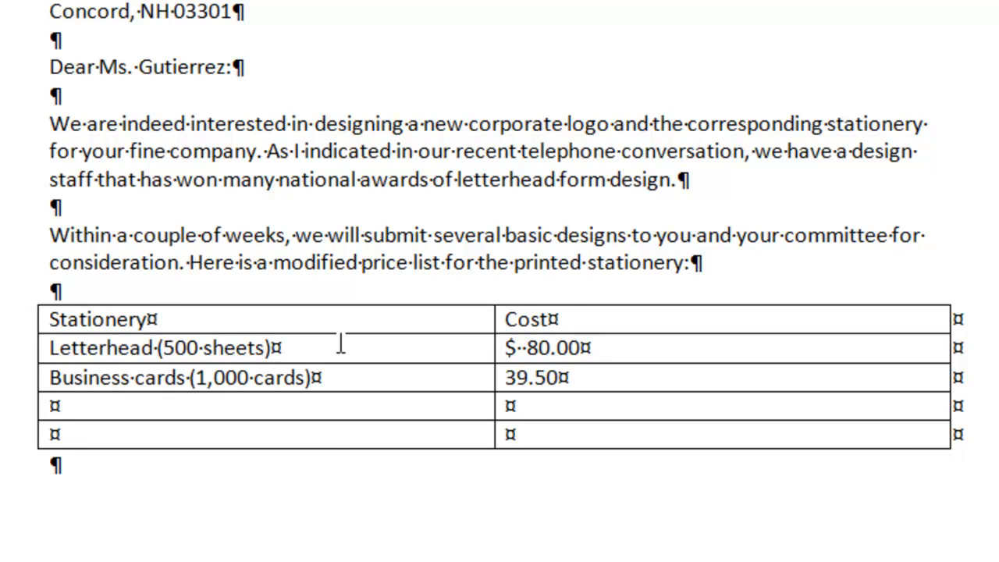
key("Tab")
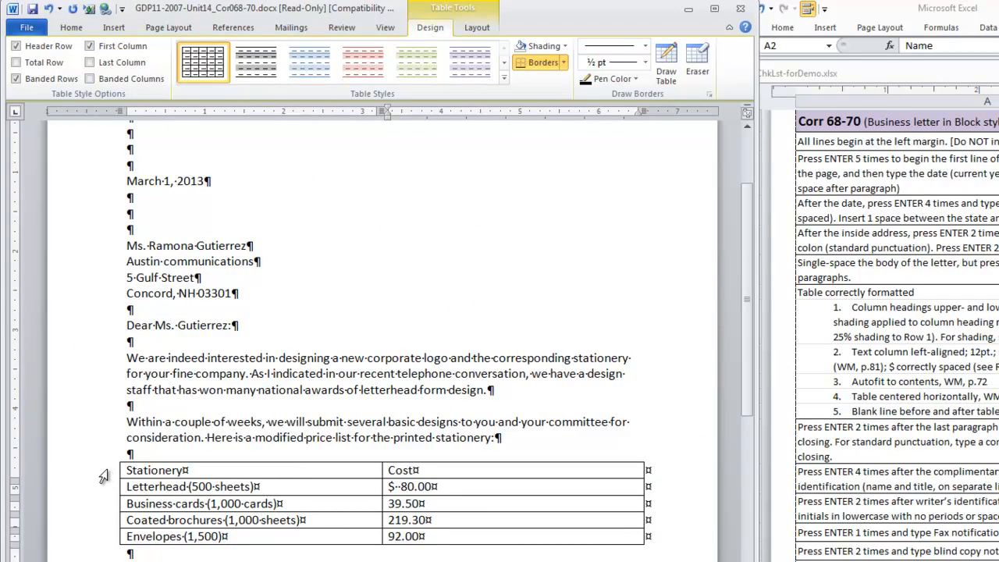
Format the table's header row as bold and centered with White, Background 1, Darker 25% shading.
left_click(104, 478)
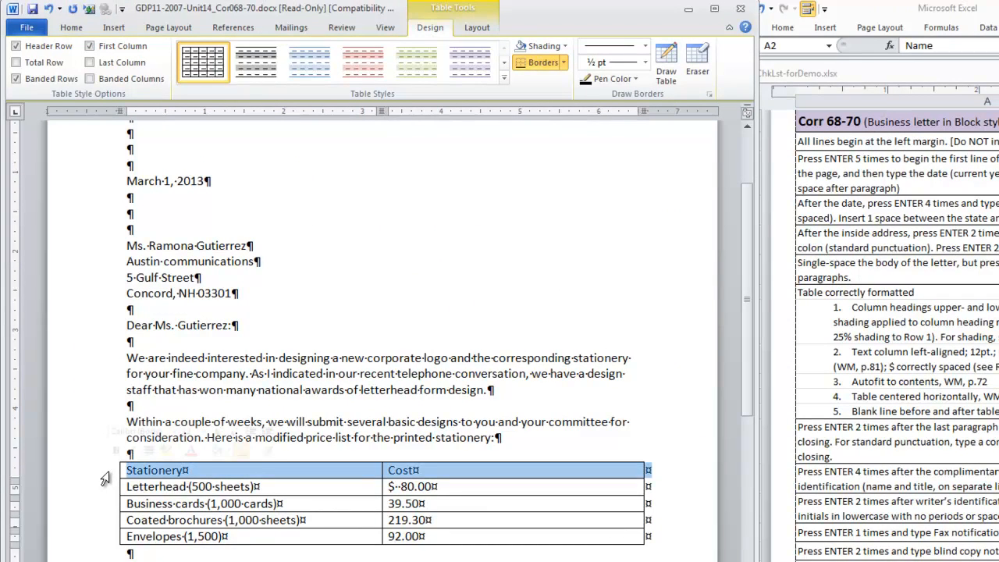
left_click(69, 29)
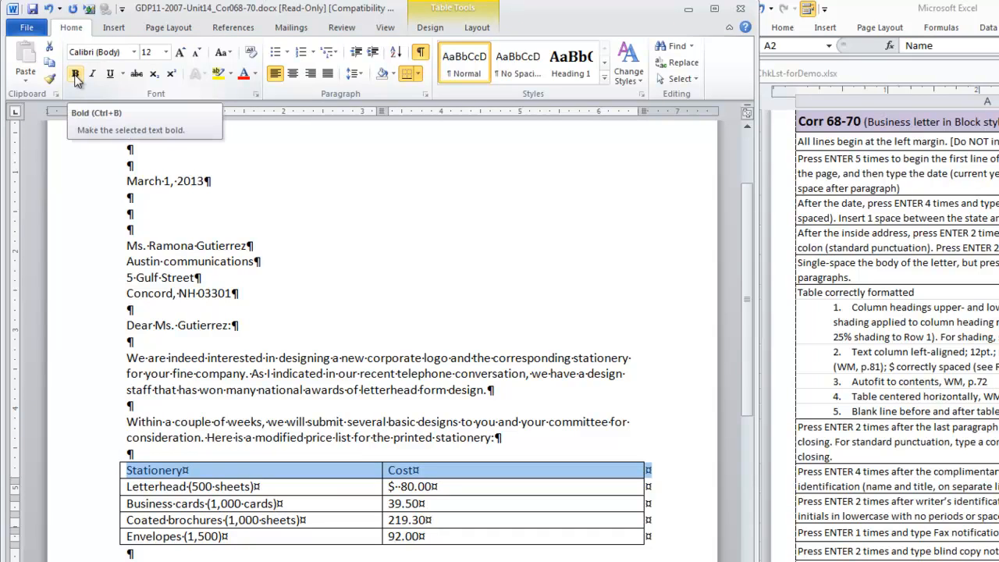
left_click(75, 75)
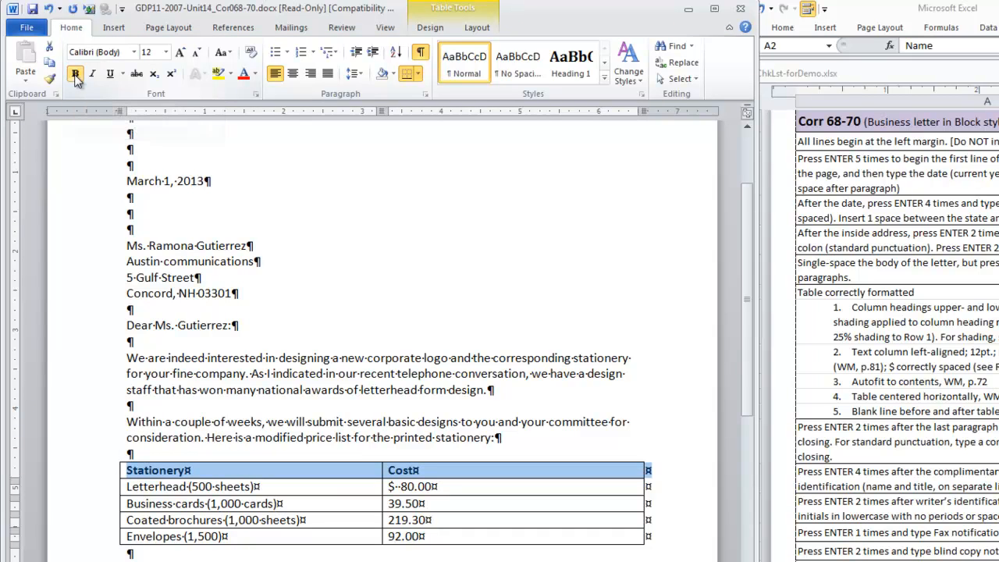
left_click(293, 73)
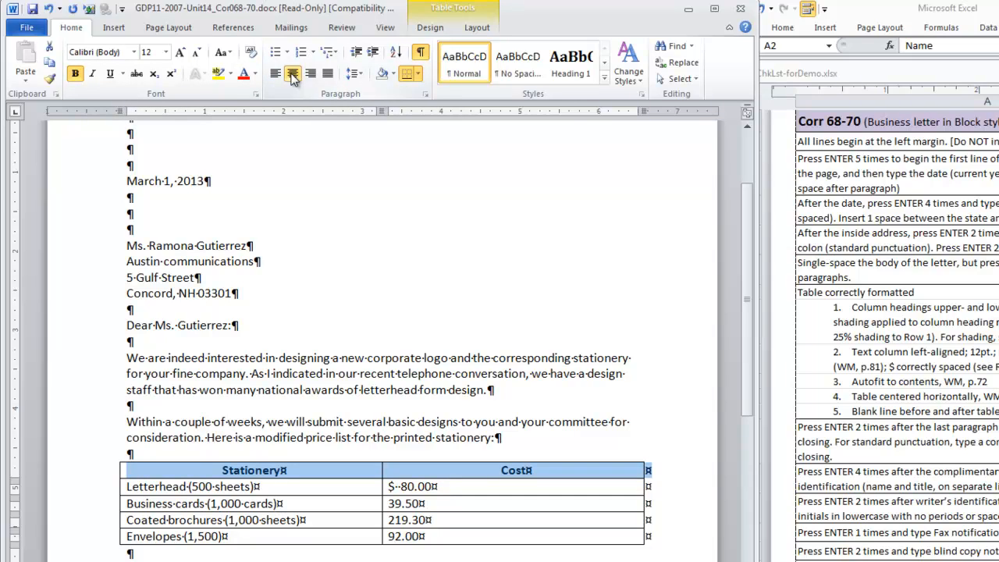
left_click(393, 75)
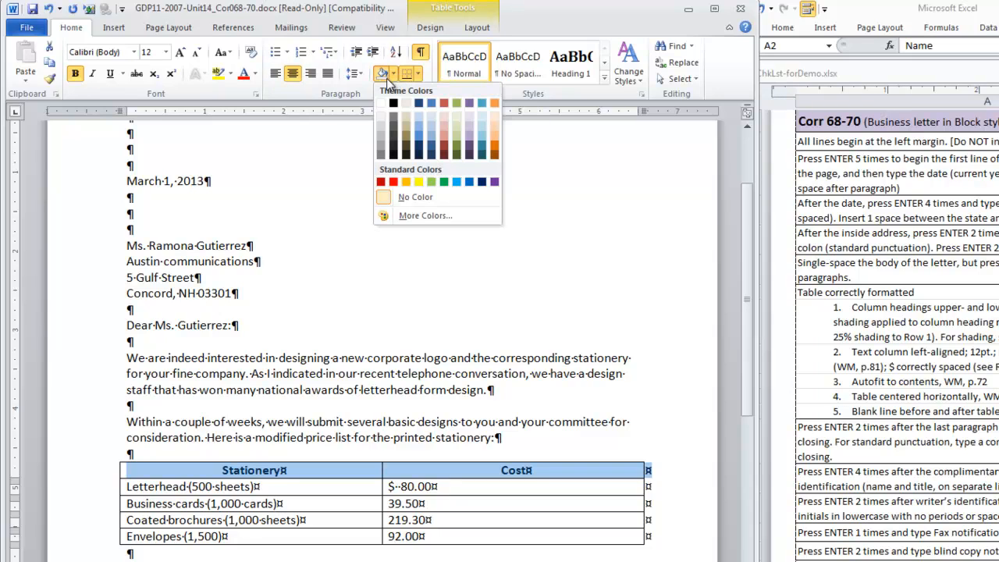
left_click(383, 139)
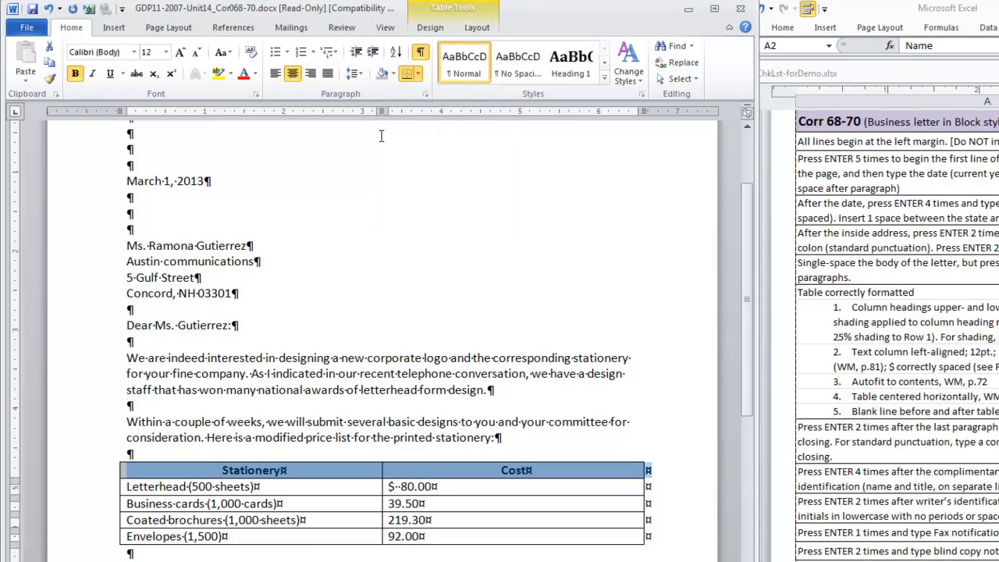
Right-align the amounts in the Cost column below the heading.
left_click(400, 488)
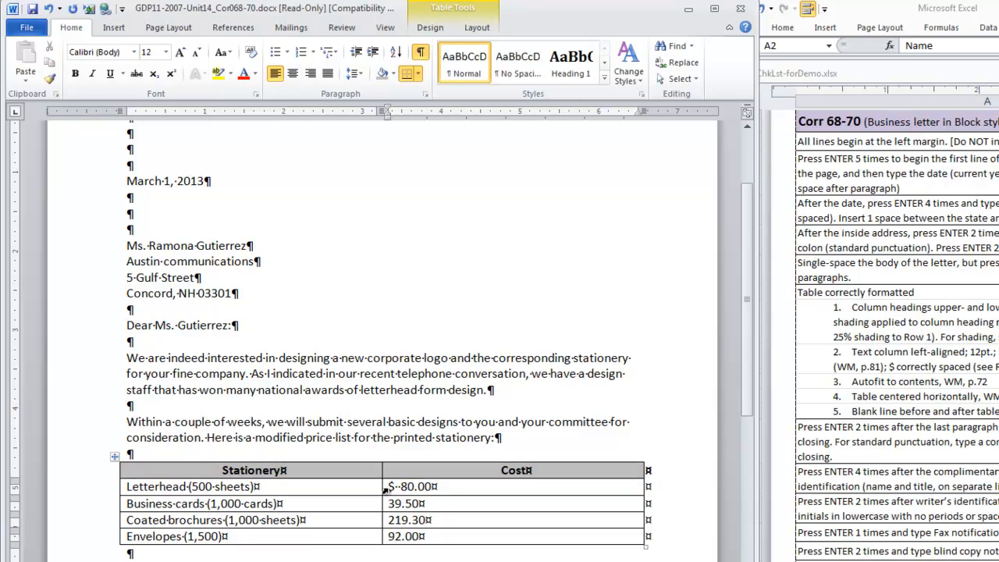
left_click_drag(391, 487, 454, 534)
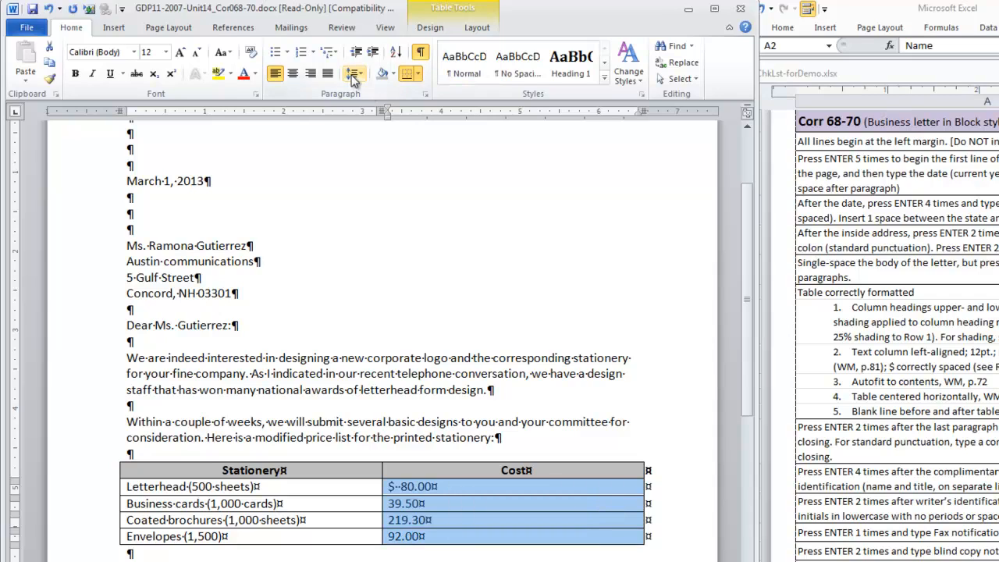
left_click(312, 74)
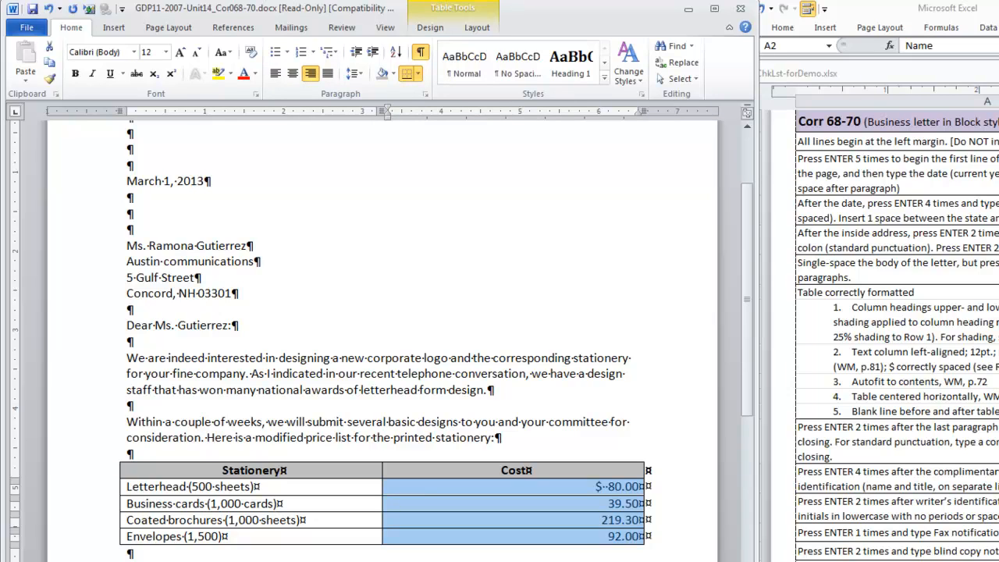
Autofit the table to its contents and undo the change.
left_click(363, 509)
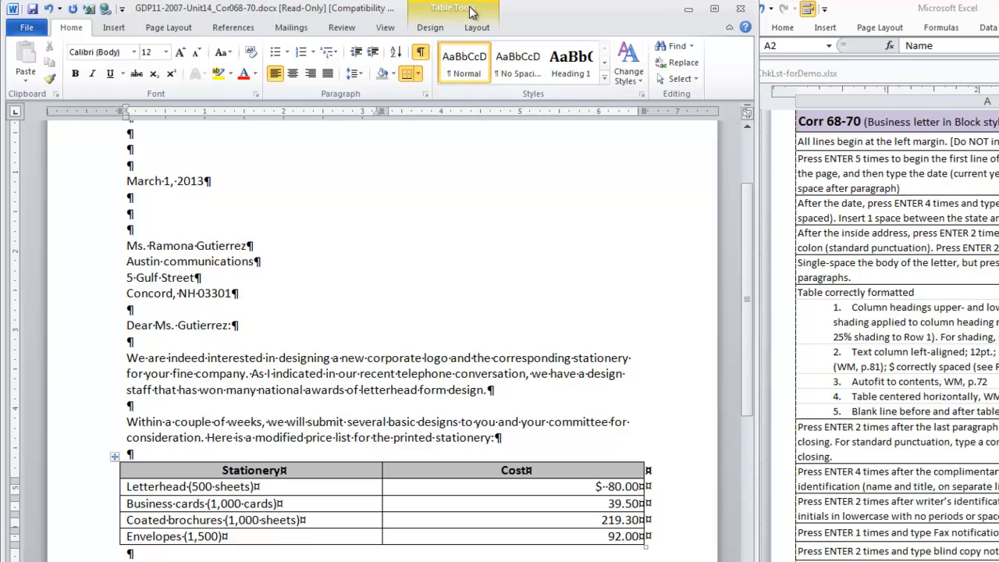
left_click(477, 29)
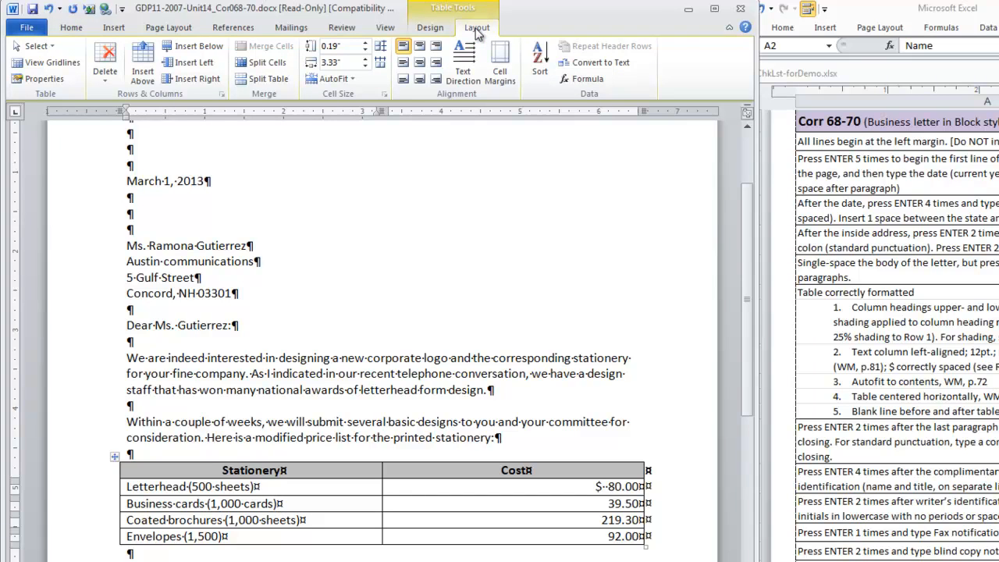
left_click(351, 81)
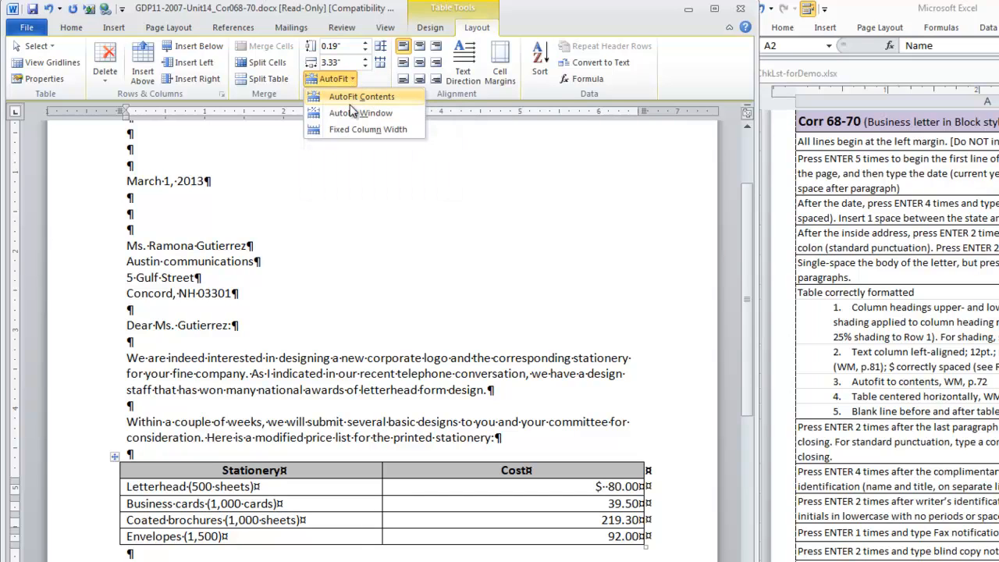
left_click(350, 99)
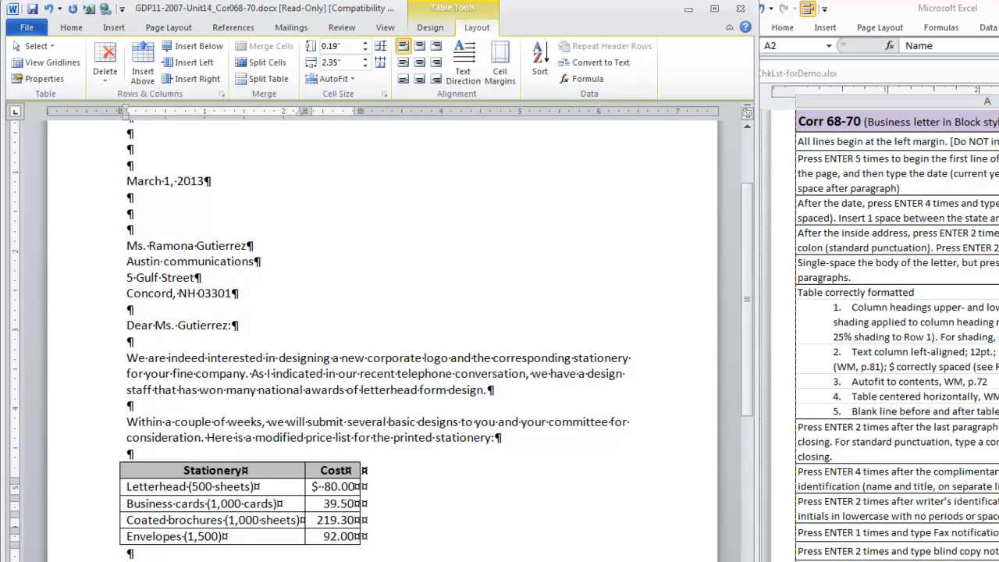
key("ctrl+z")
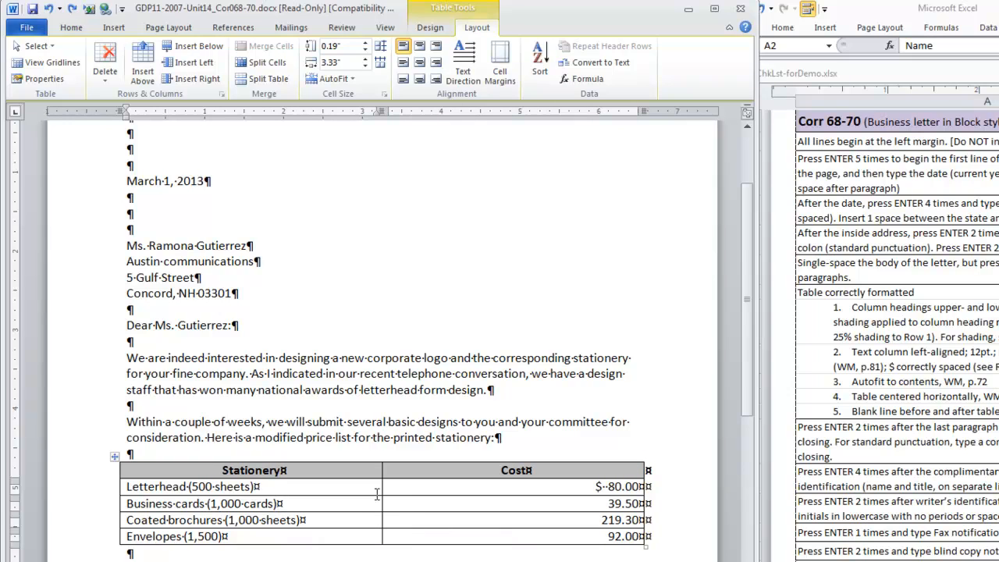
Autofit the price table to its contents.
right_click(339, 509)
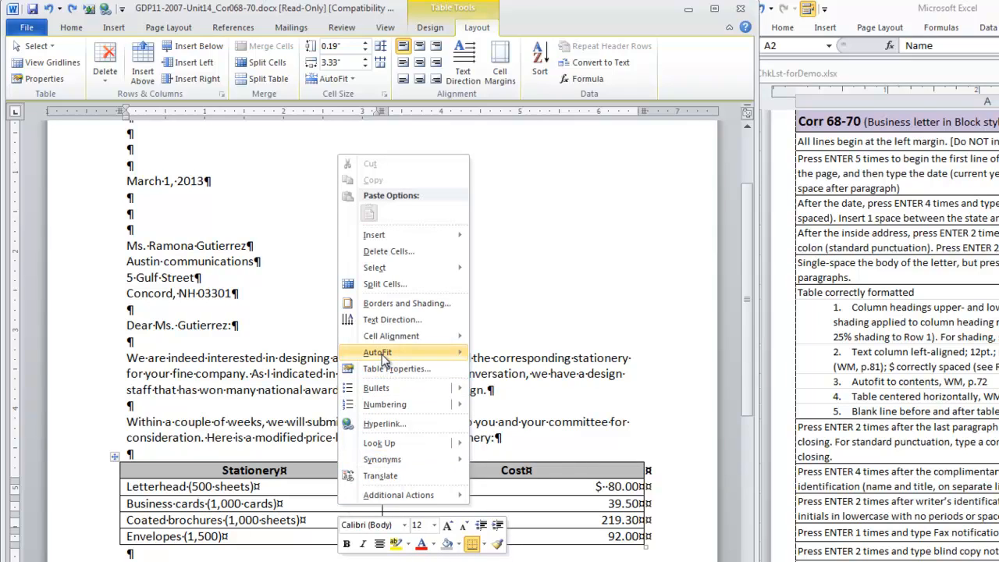
mouse_move(382, 356)
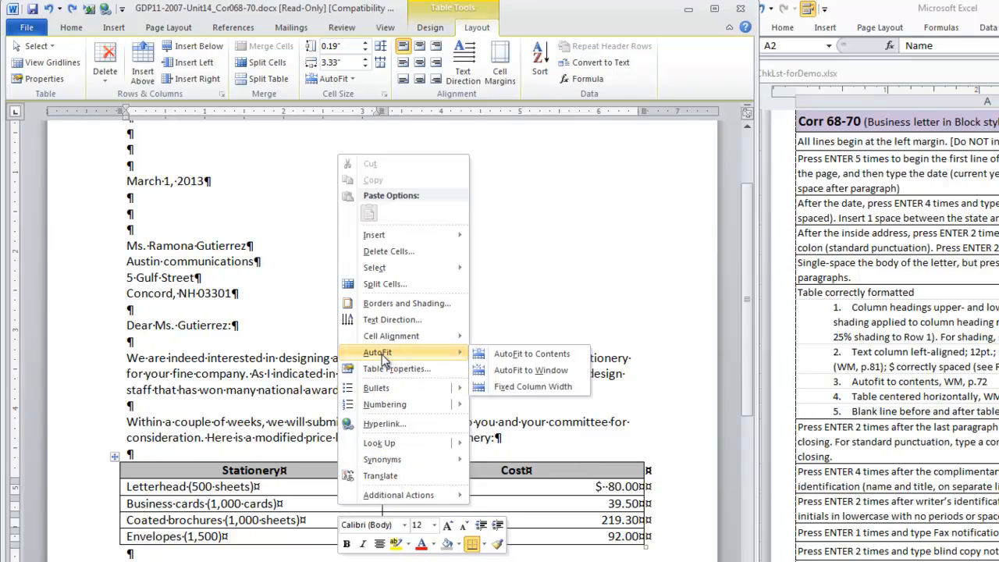
left_click(545, 356)
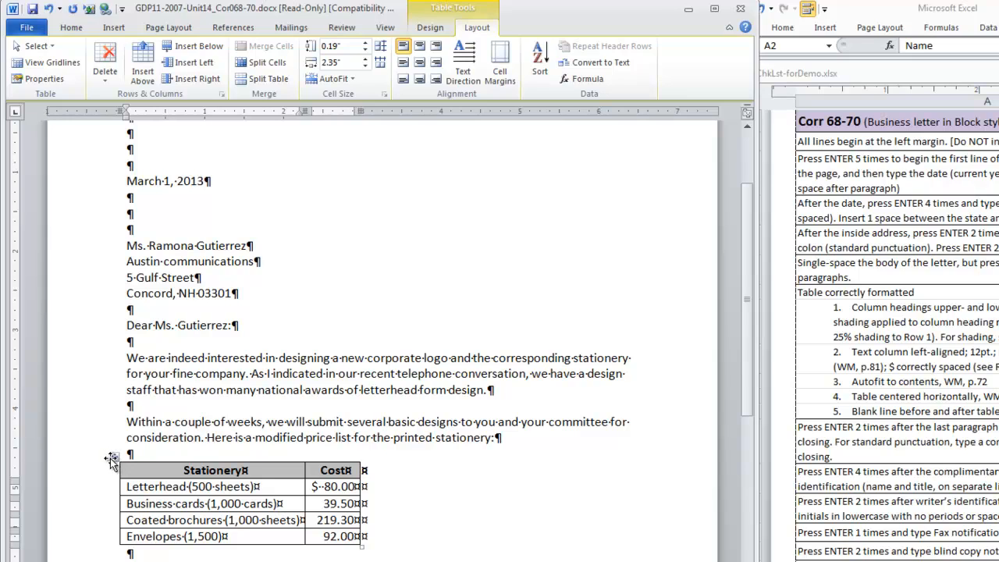
Center the whole table horizontally on the page through Table Properties.
left_click(114, 458)
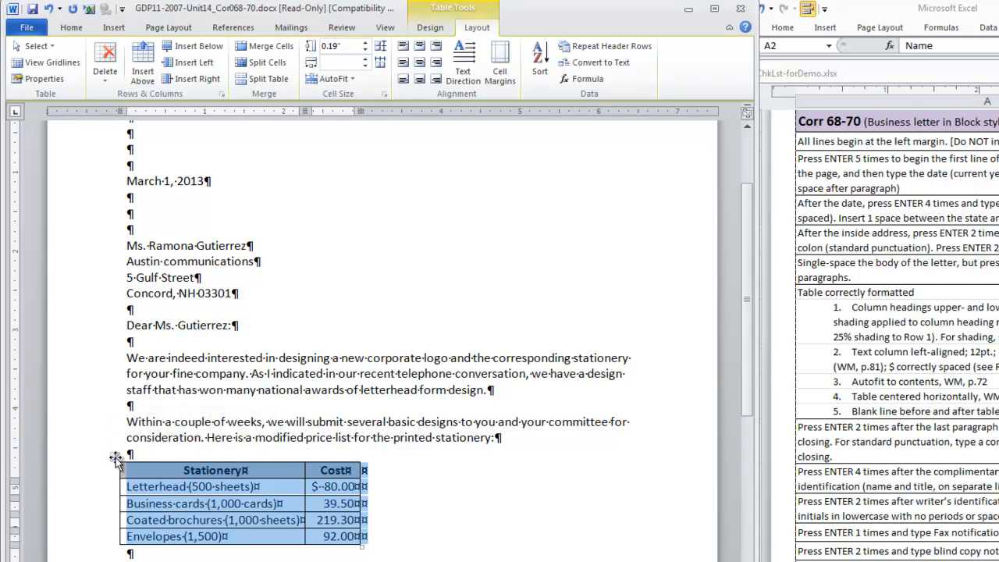
right_click(187, 485)
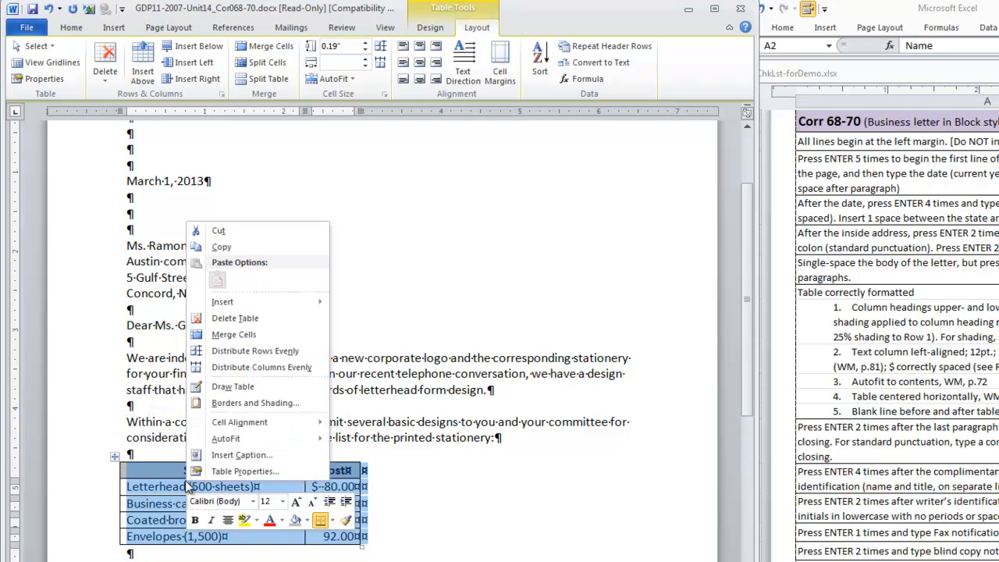
left_click(35, 81)
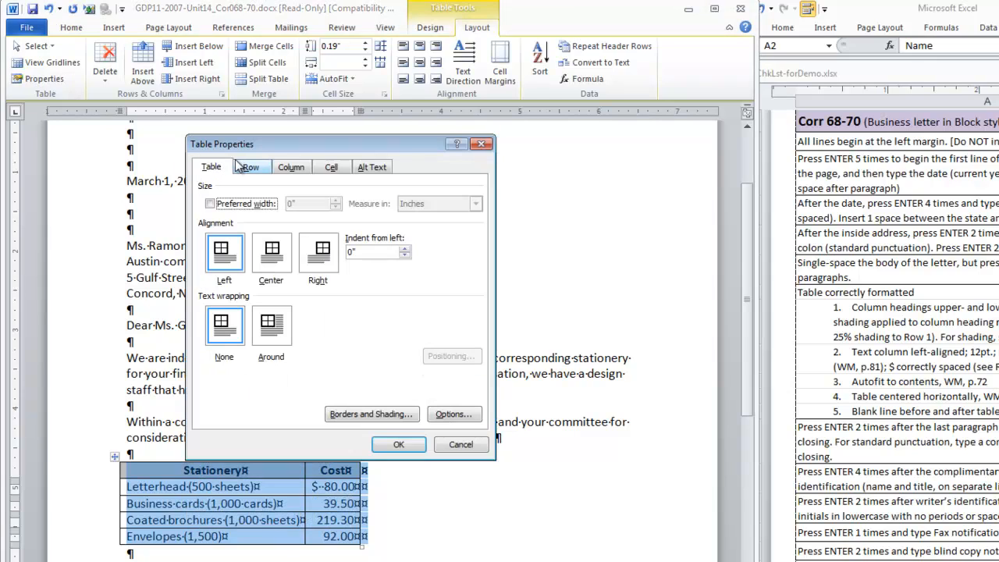
left_click(272, 258)
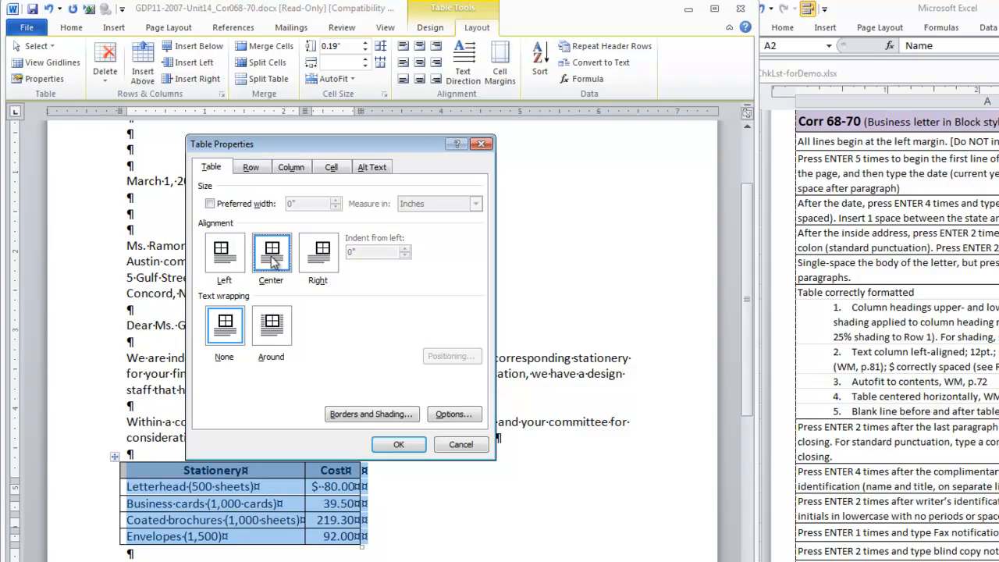
left_click(396, 445)
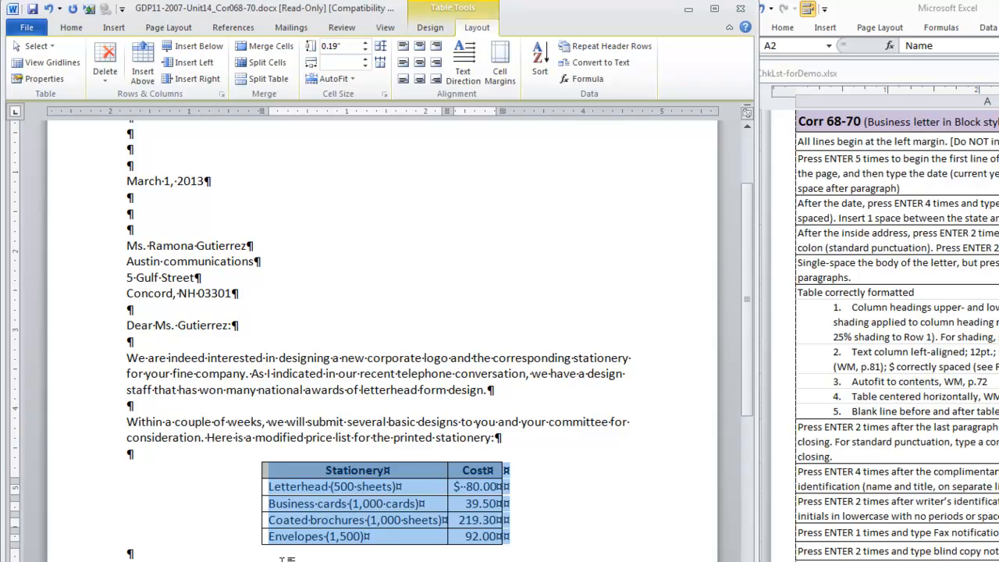
Below the table, after a blank line, type the paragraph "In the meantime, please call me if we can be of further service.".
left_click(71, 28)
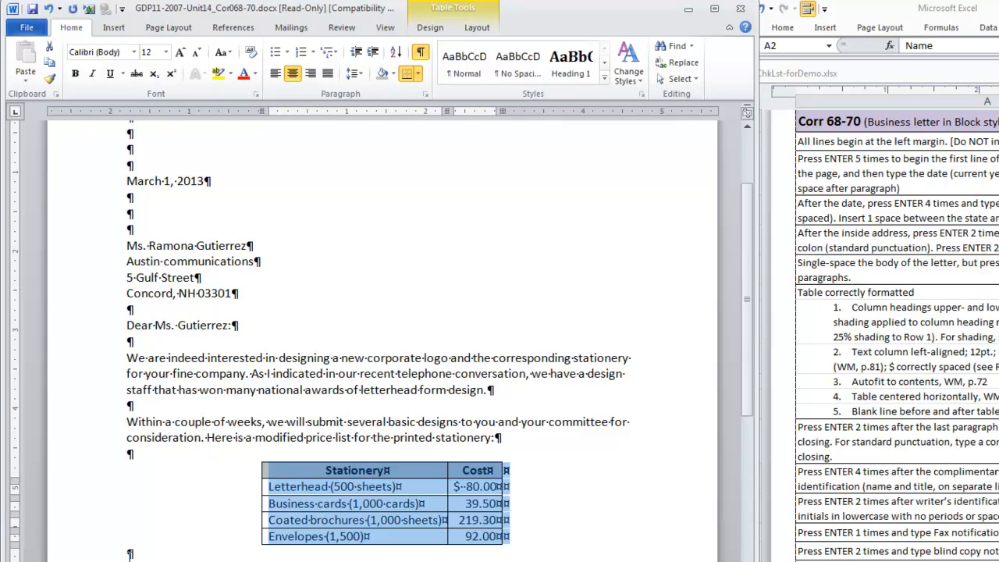
left_click(128, 553)
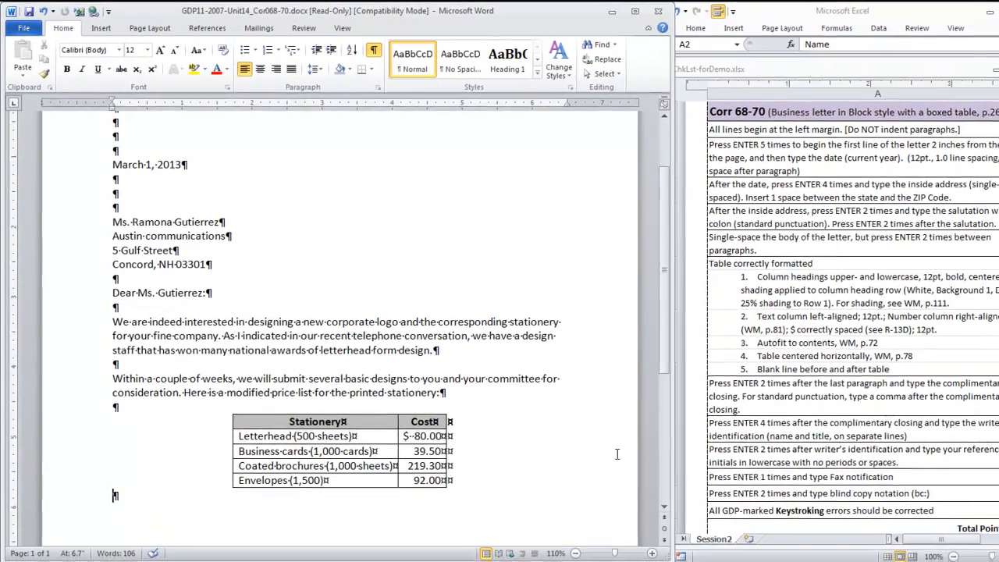
key("Return")
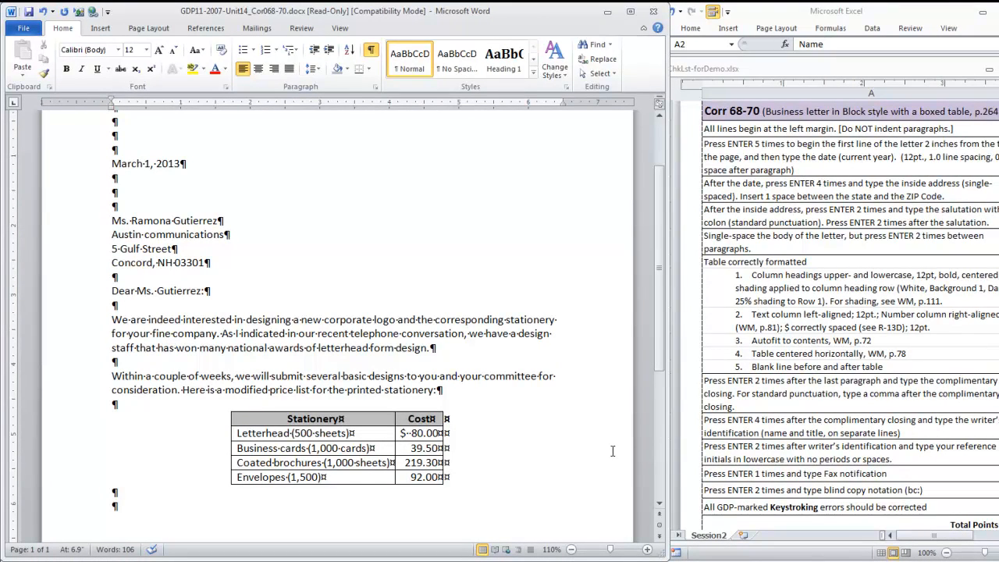
type("In the meantime, please call me if we can be of further service.")
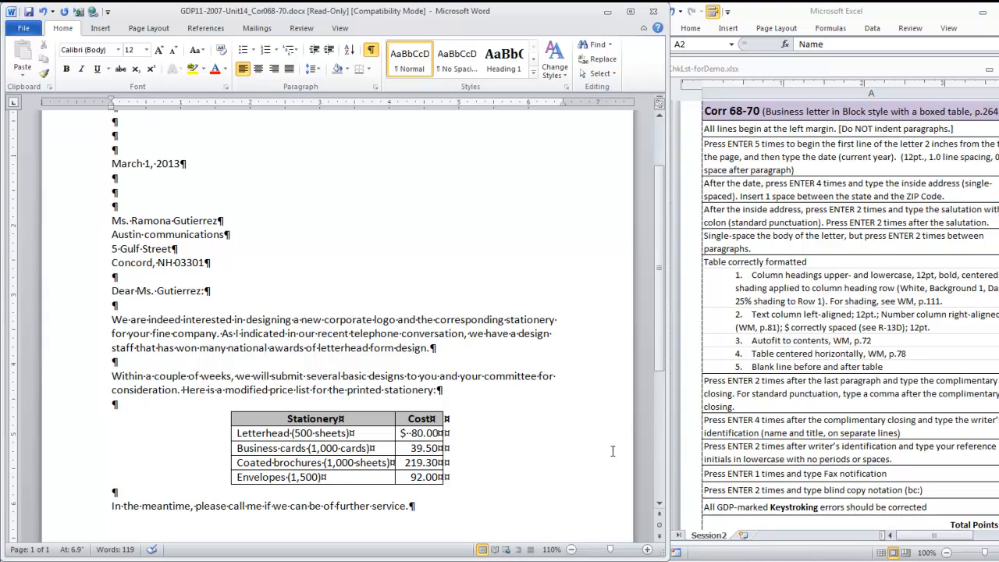
After a blank line, type the complimentary closing "Sincerely yours,".
key("Return")
key("Return")
type("Sincerely yours,")
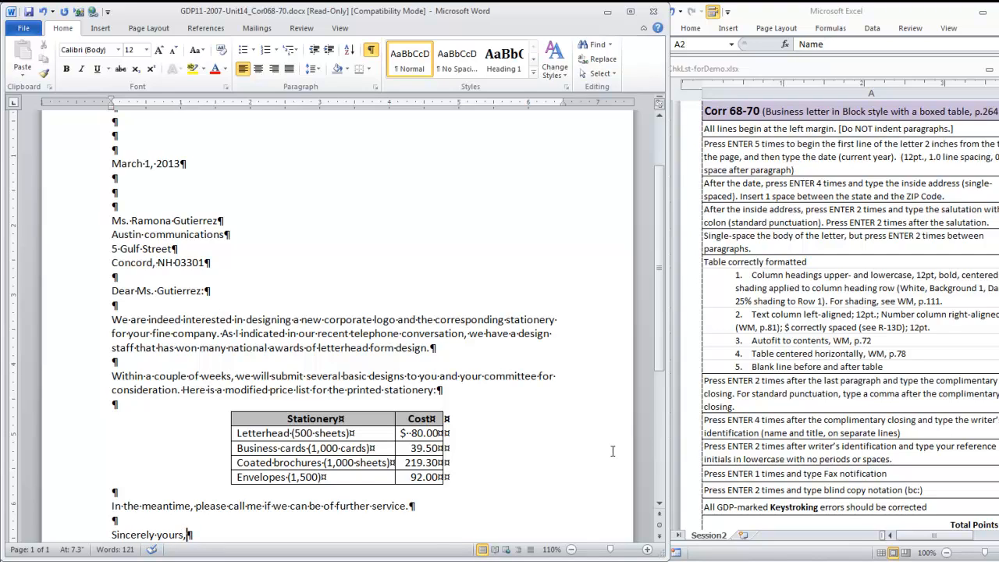
After three blank lines, type the writer's name and, on the next line, the title General Manager.
key("Return")
key("Return")
key("Return")
key("Return")
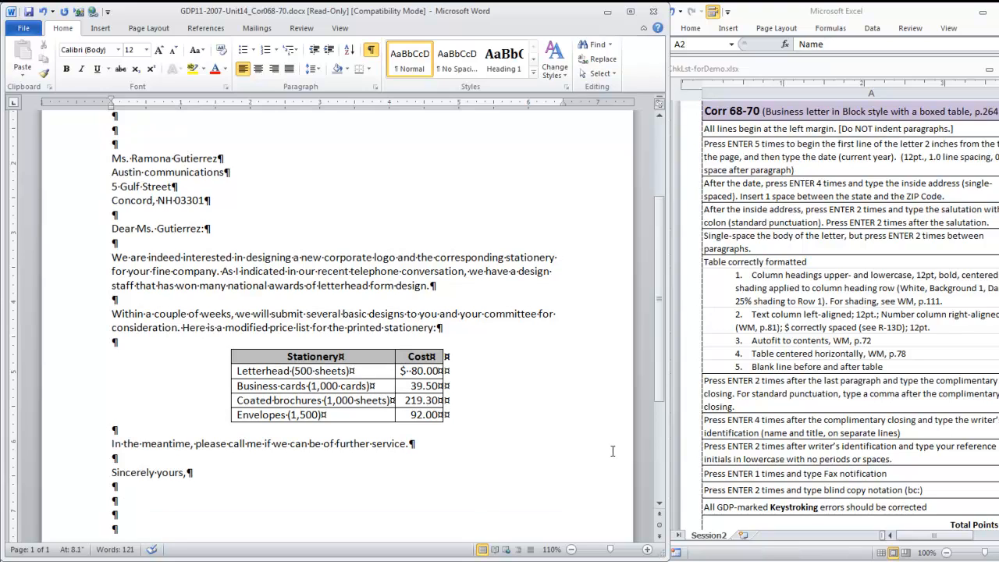
type("Samantha A. Steele")
key("Return")
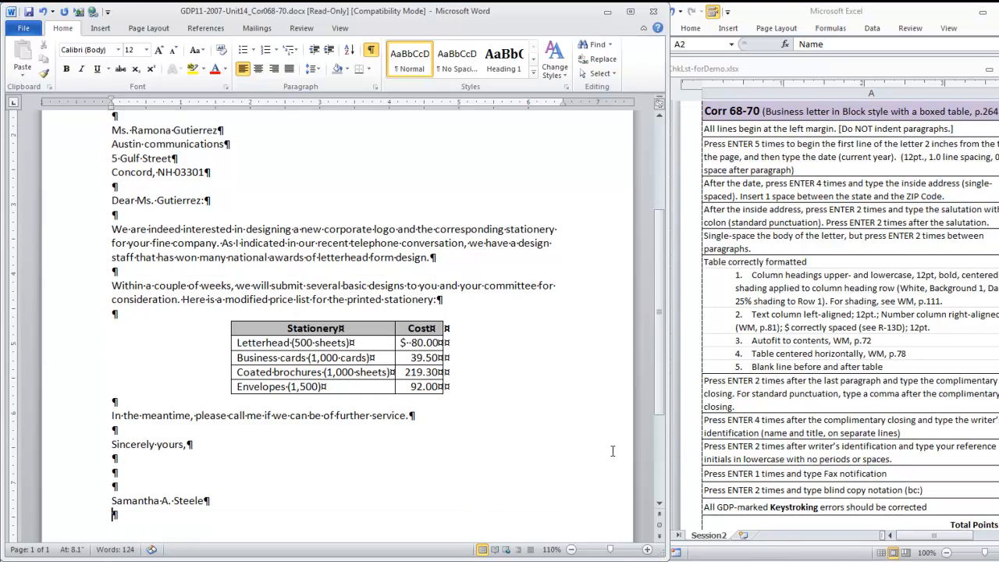
type("General Manager")
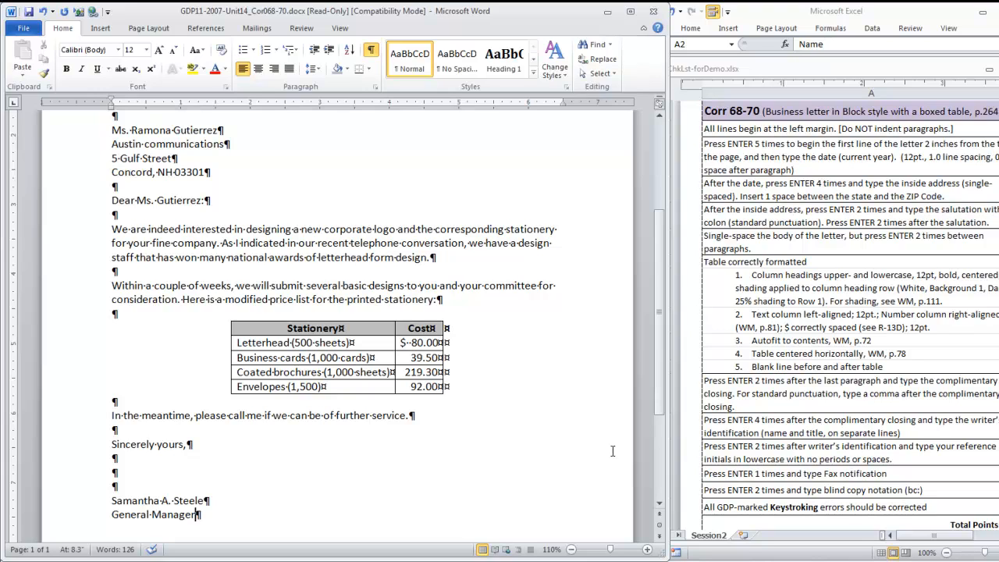
After a blank line, add the typist's reference initials and the notation By fax on separate lines.
key("Return")
key("Return")
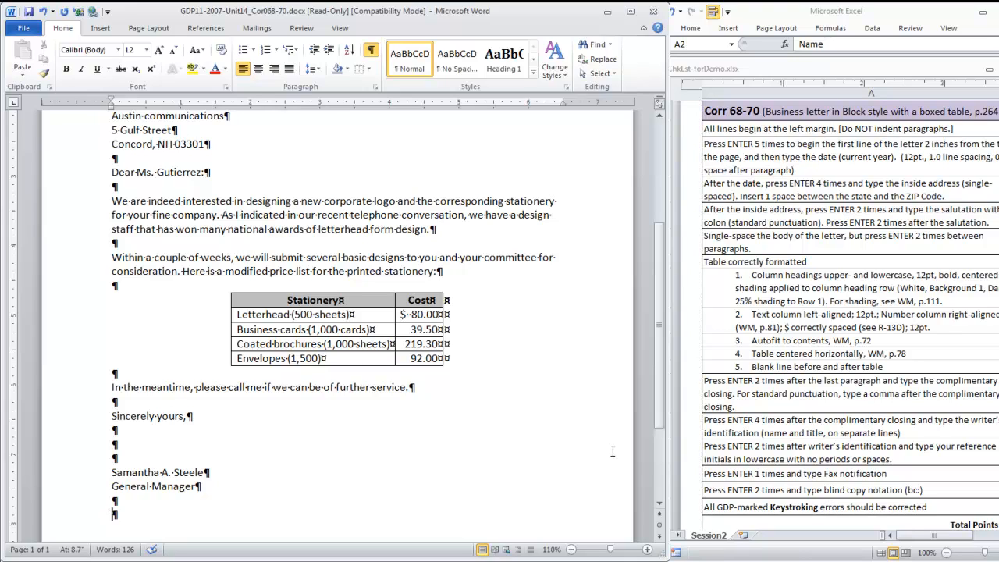
type("sg")
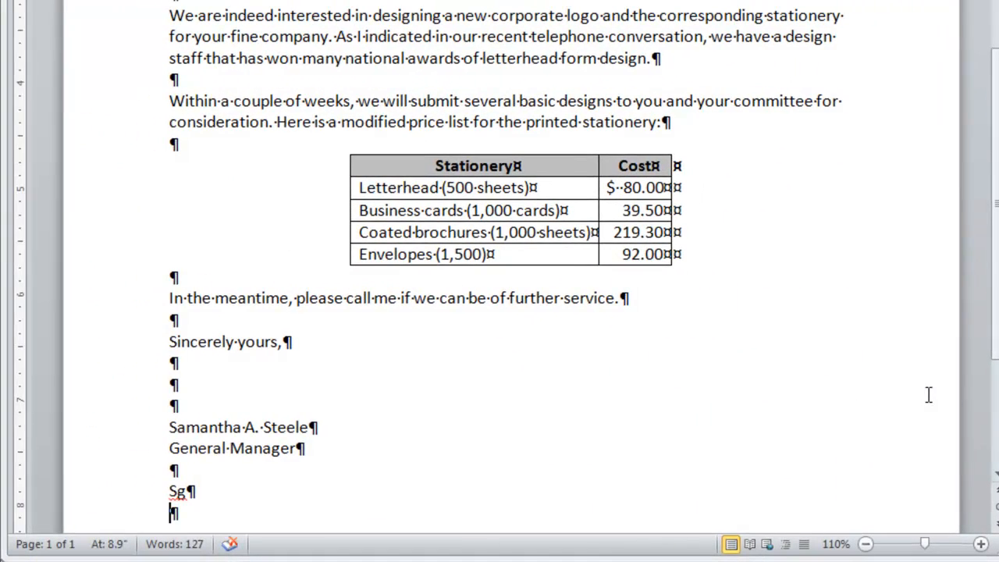
type("By fax")
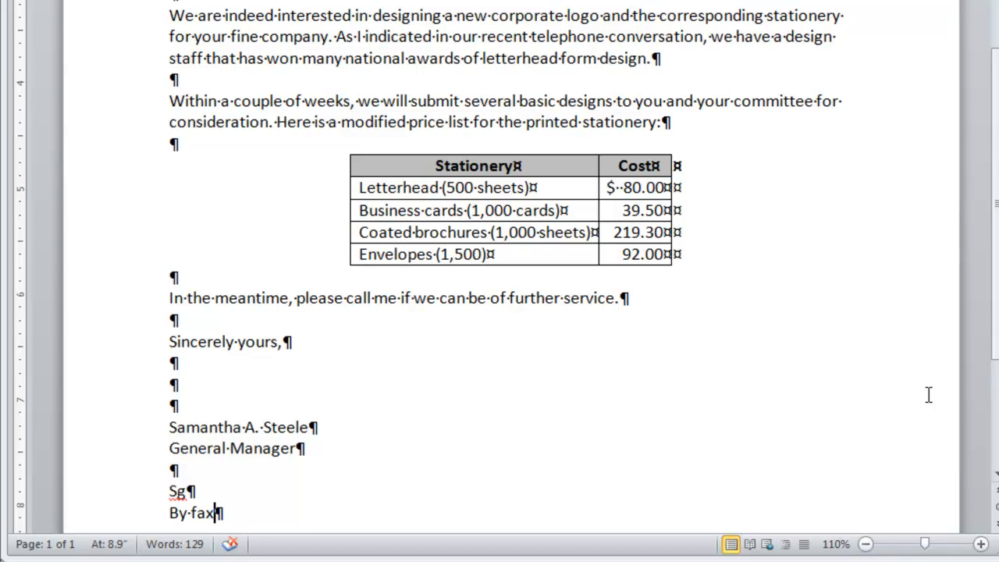
After a blank line, add the blind copy notation bc: Design Department.
key("Return")
key("Return")
type("bc")
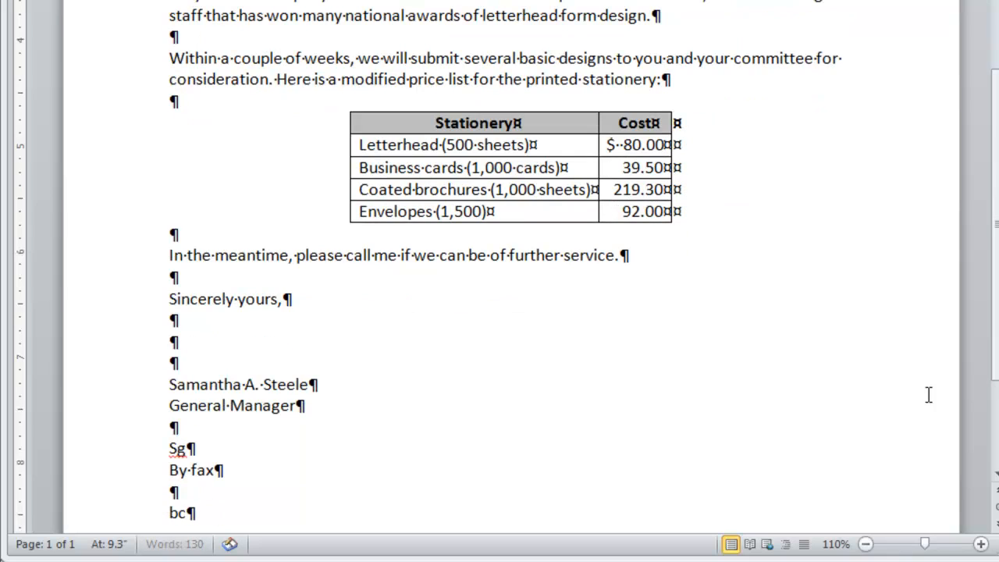
type(":")
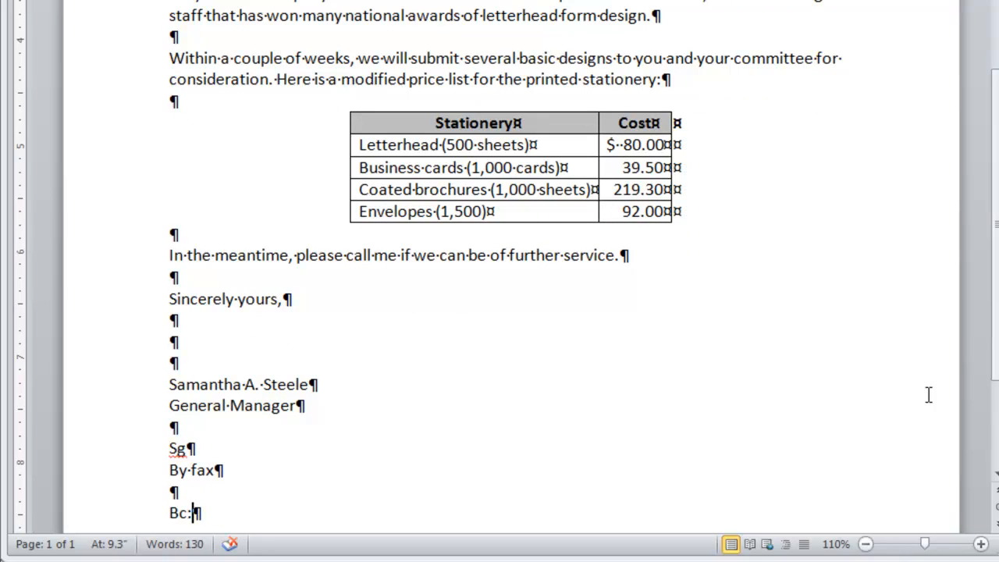
type(" Design Department")
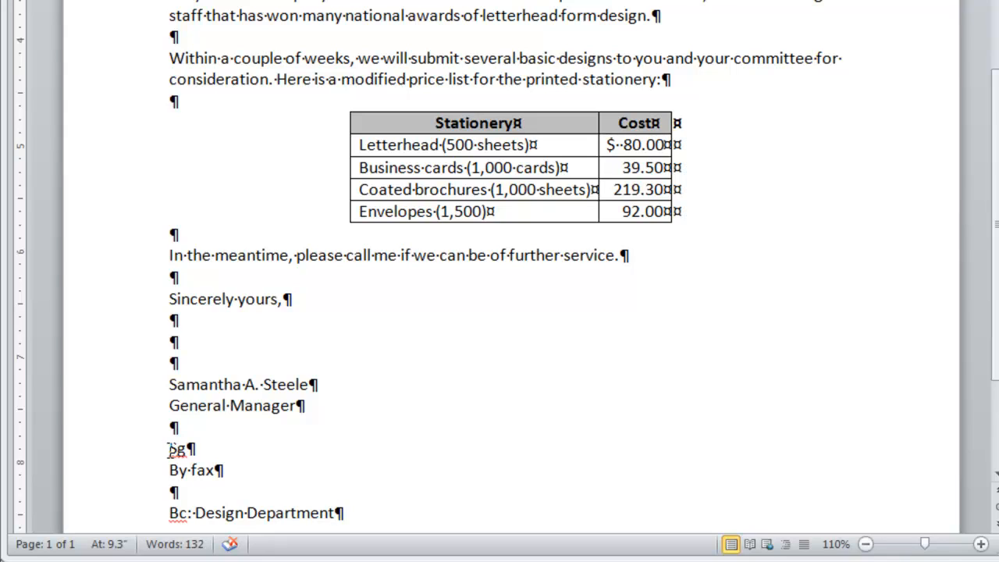
Make the first letters of the reference initials and the bc notation lowercase.
left_click_drag(169, 449, 178, 450)
type("s")
scroll(239, 480, "down", 1)
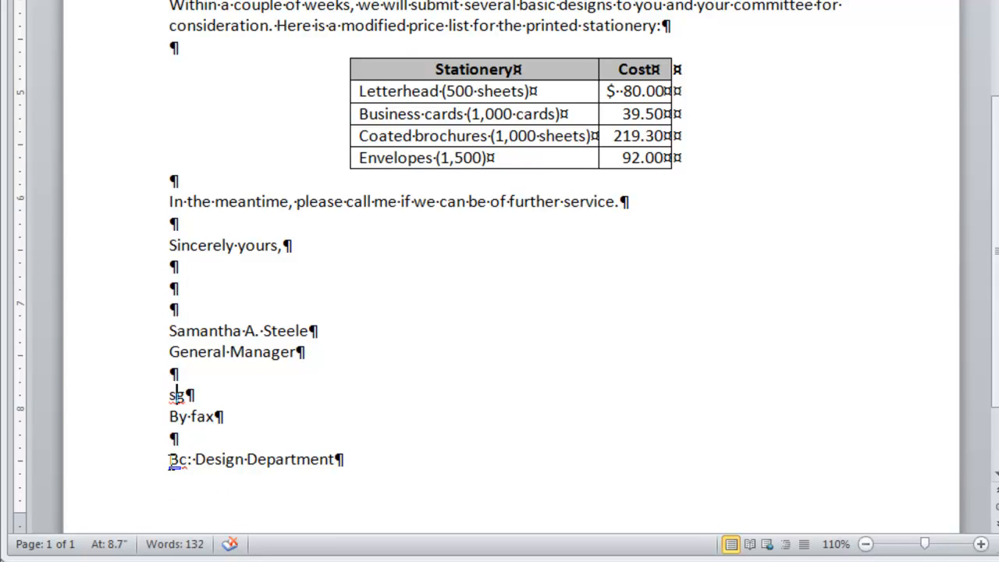
left_click_drag(168, 461, 179, 461)
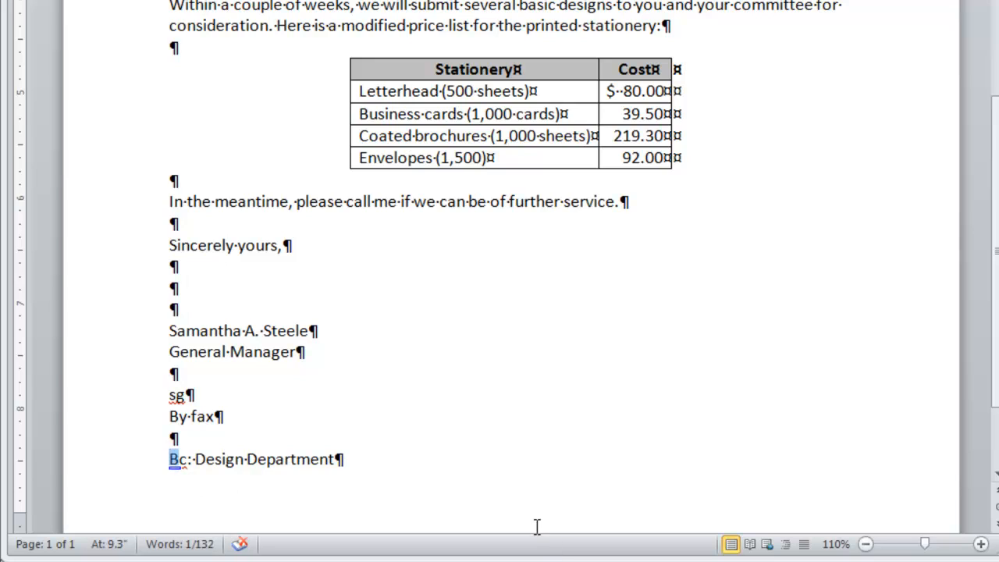
type("b")
left_click_drag(334, 461, 414, 467)
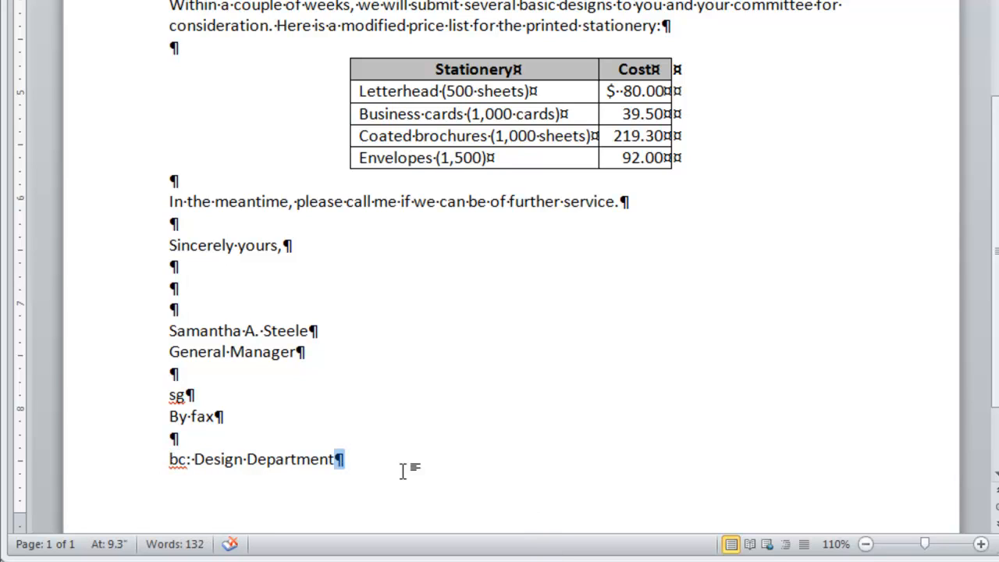
left_click(332, 460)
scroll(411, 486, "up", 5)
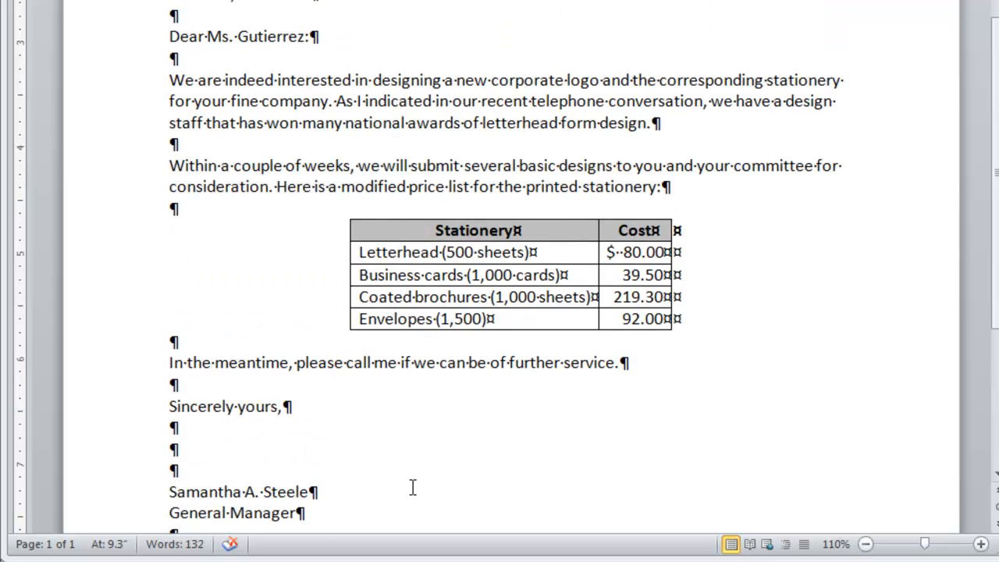
scroll(413, 487, "up", 5)
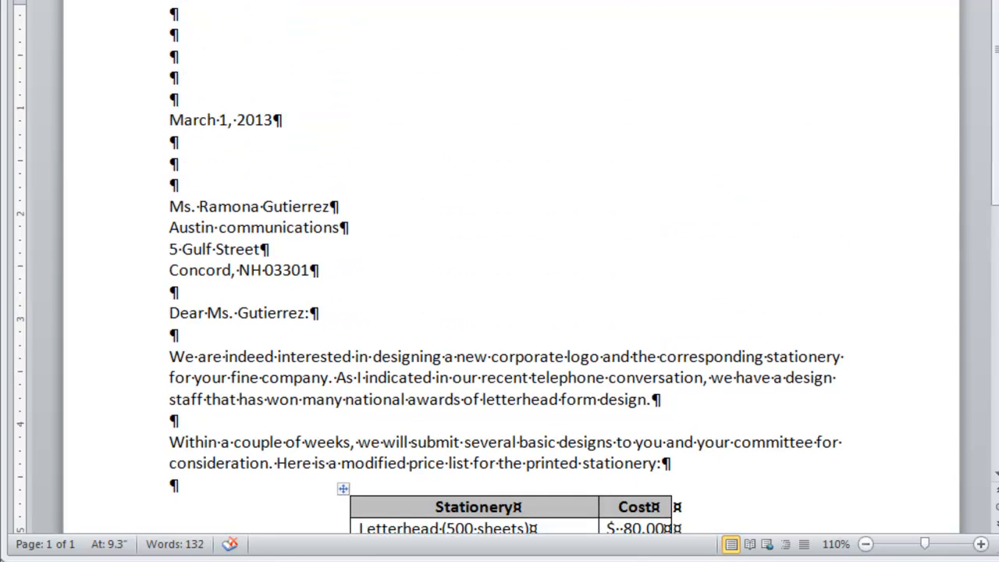